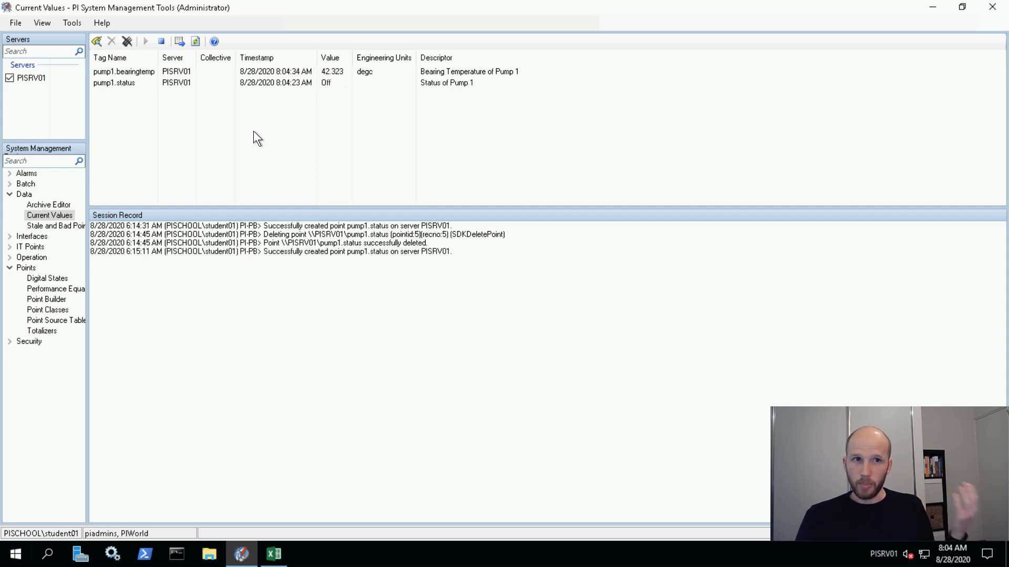
# Step: Minimize the system management window and open the workbook "tag export from DCS.xlsx" from the Exercise Files folder
pyautogui.click(931, 7)
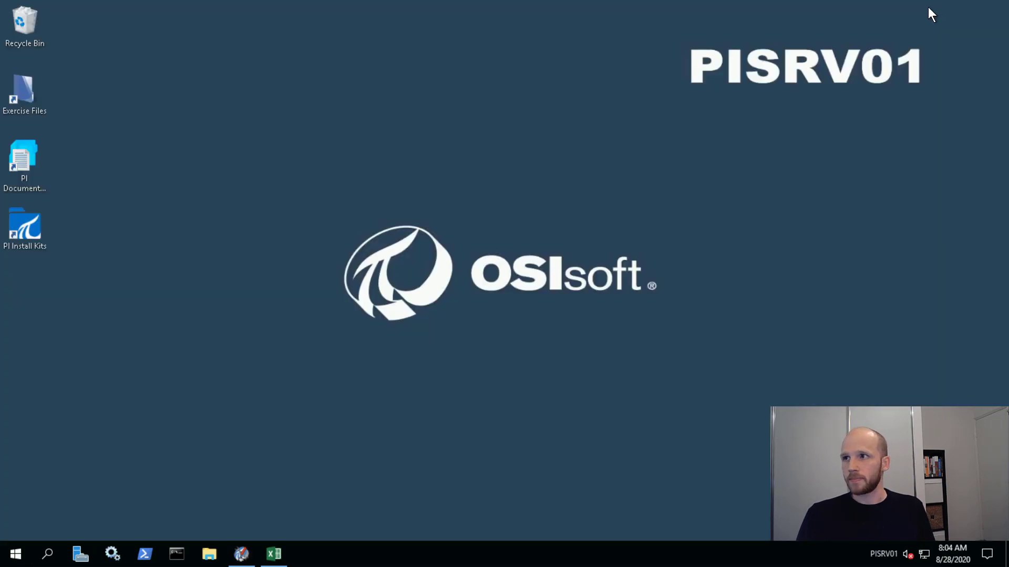
pyautogui.doubleClick(15, 102)
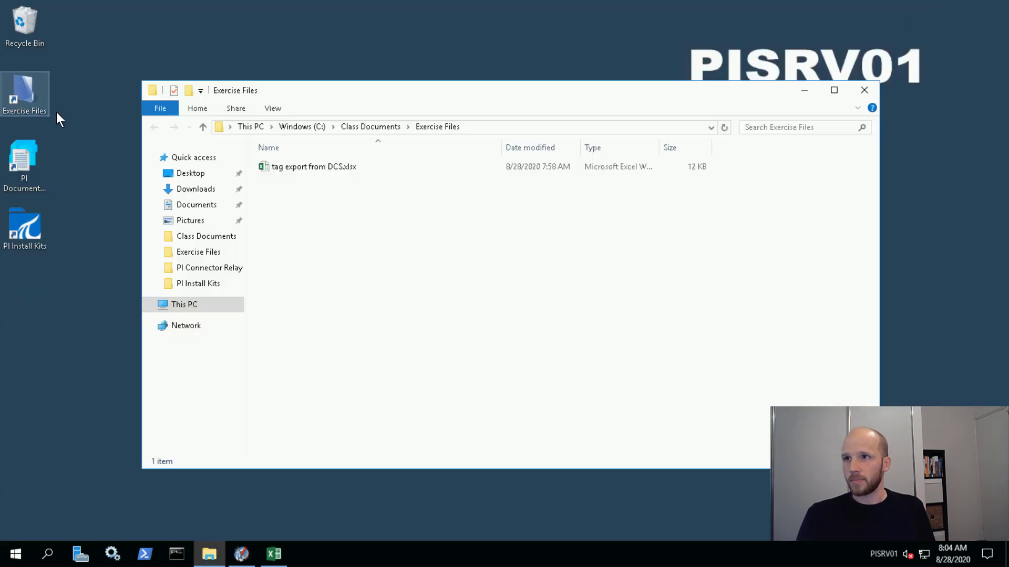
pyautogui.doubleClick(332, 166)
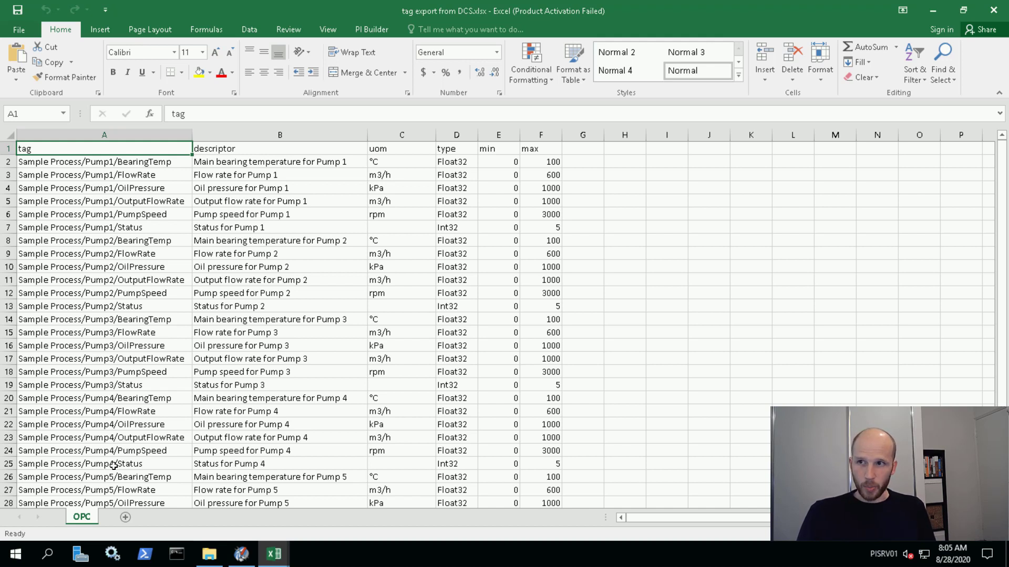
# Step: Add a new worksheet to the workbook and choose PISRV01 as the PI Builder data server
pyautogui.click(125, 517)
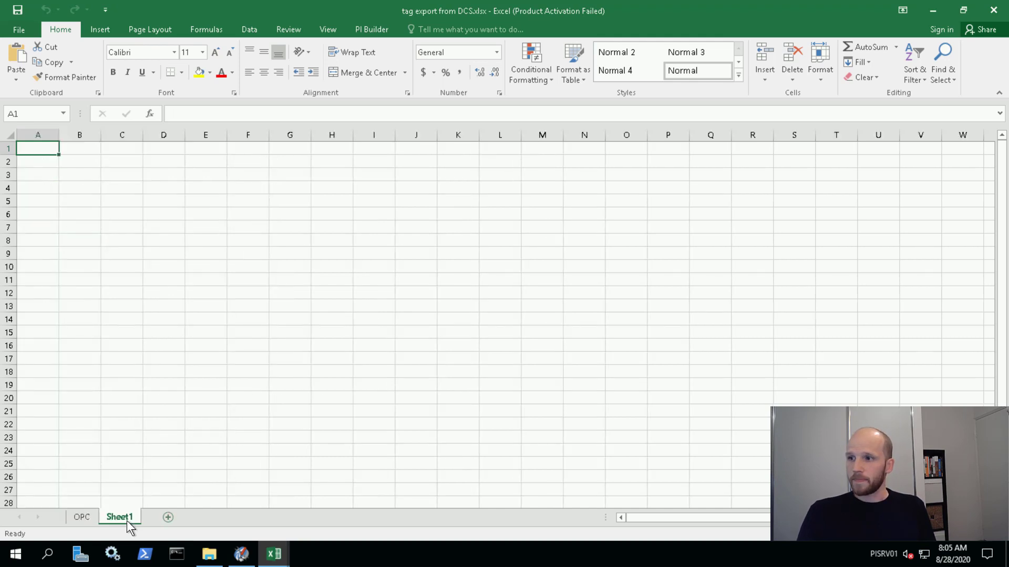
pyautogui.click(387, 27)
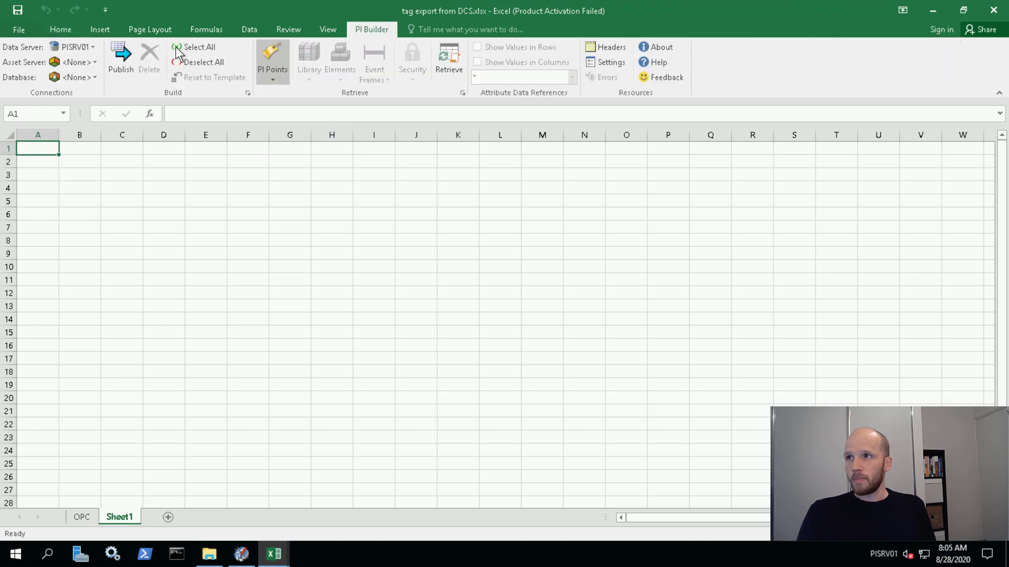
pyautogui.click(91, 46)
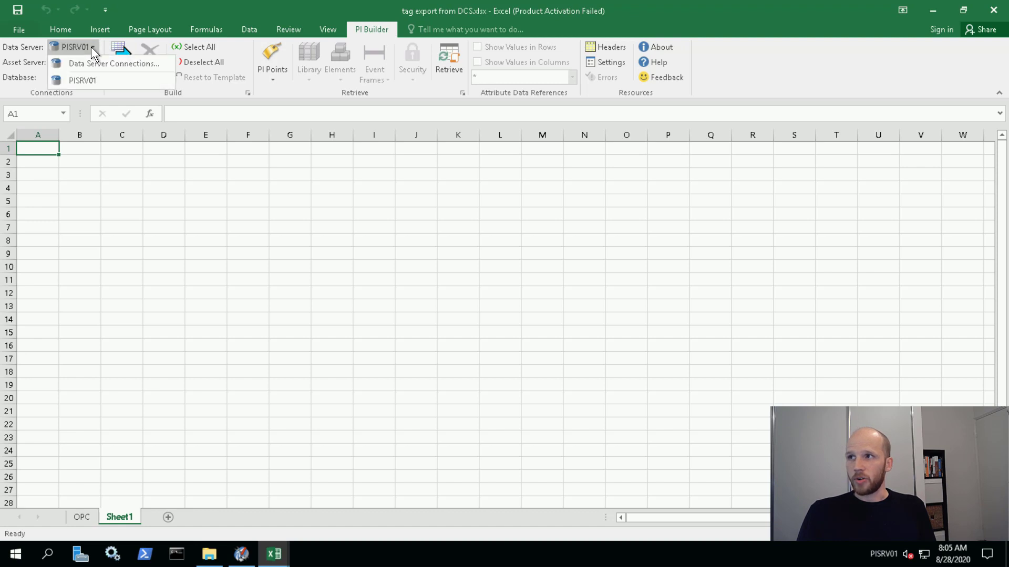
pyautogui.click(115, 80)
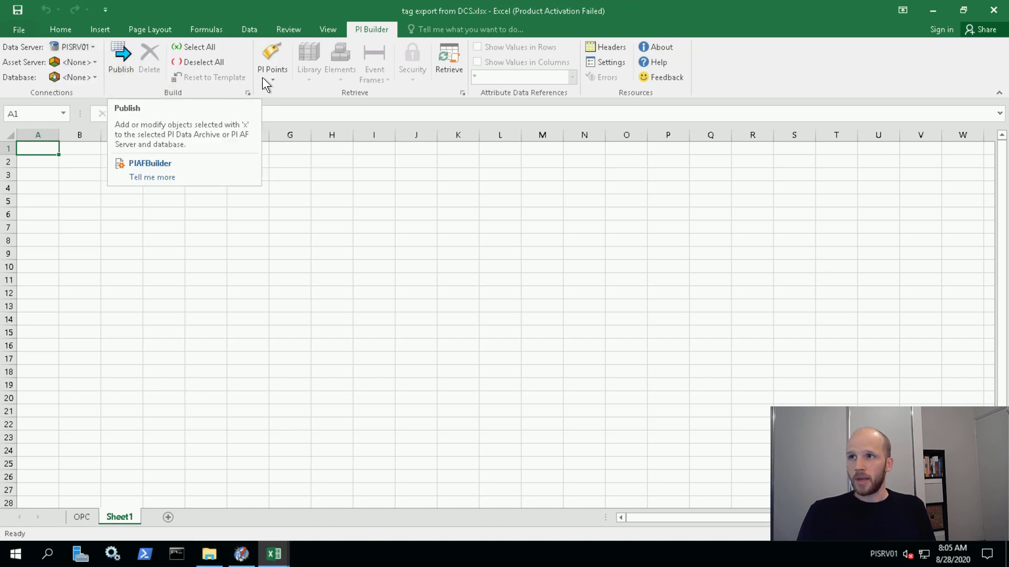
# Step: Find the existing PI points with point source "opc" and accept the search results for retrieval
pyautogui.click(281, 74)
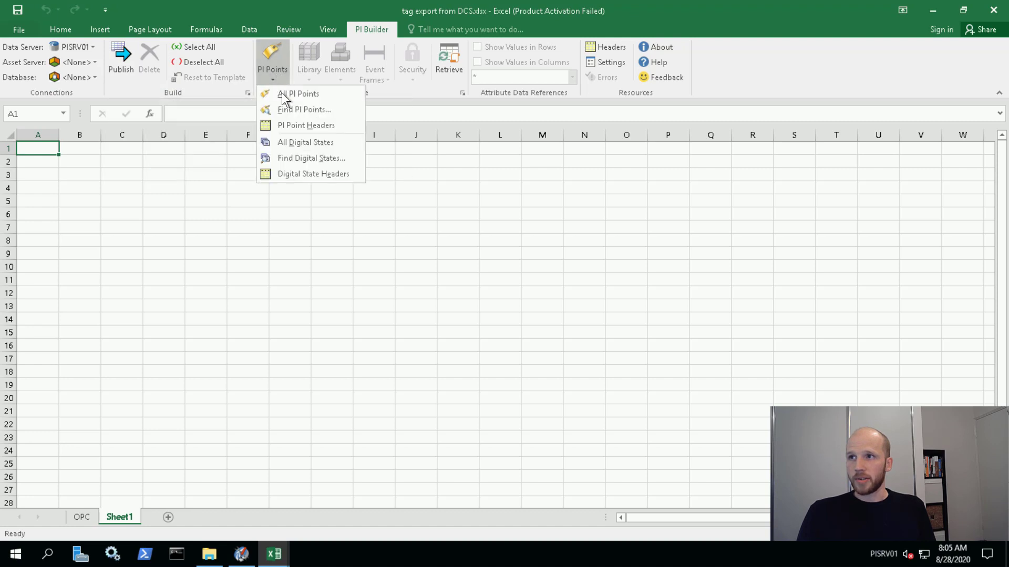
pyautogui.click(345, 109)
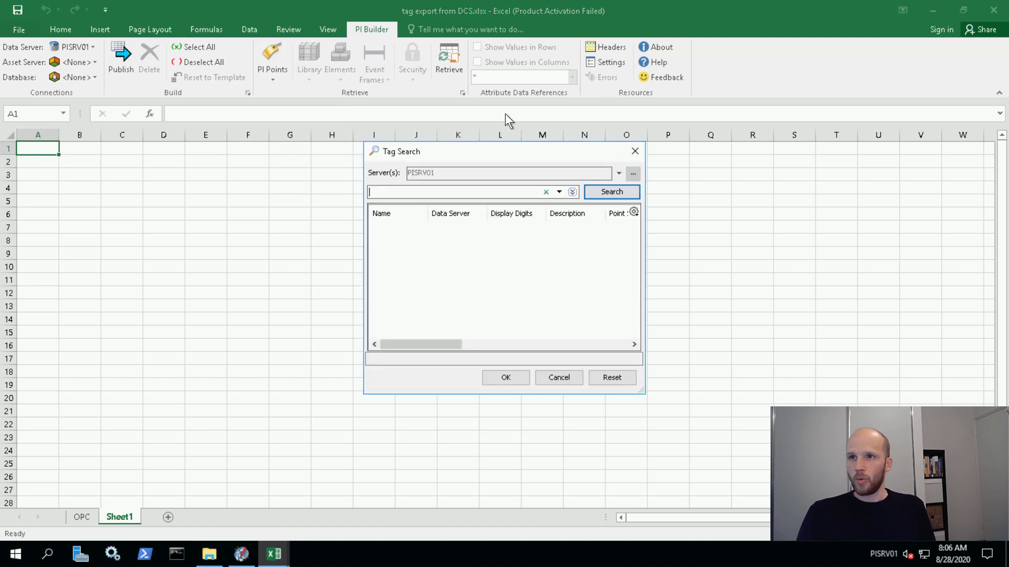
pyautogui.click(576, 191)
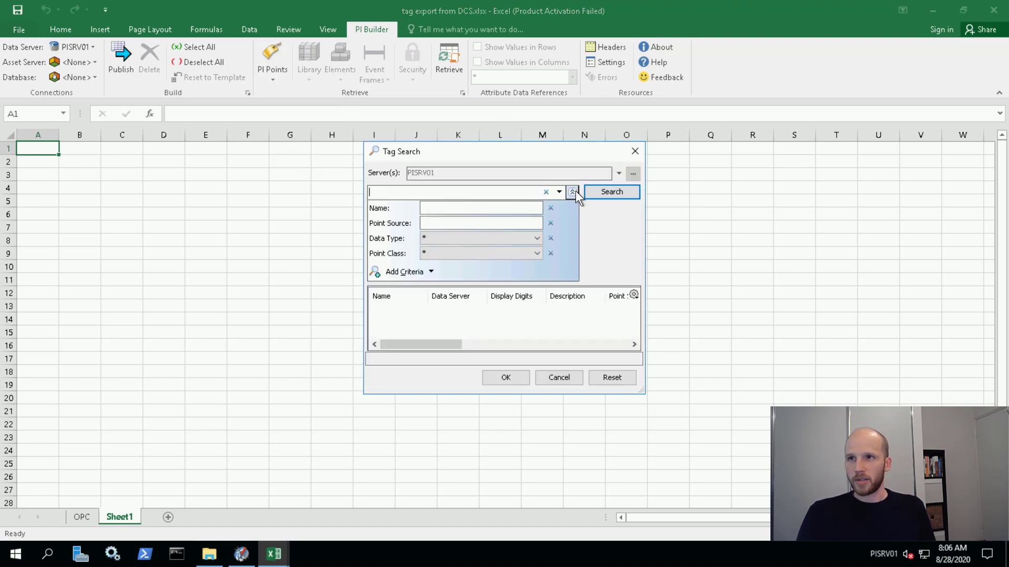
pyautogui.click(495, 221)
pyautogui.write('opc')
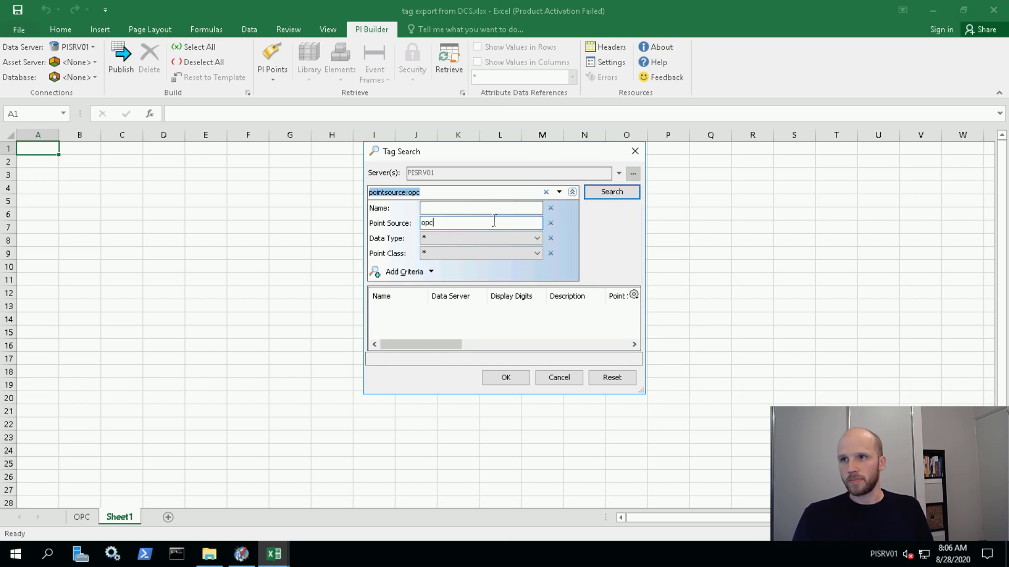
pyautogui.press('Return')
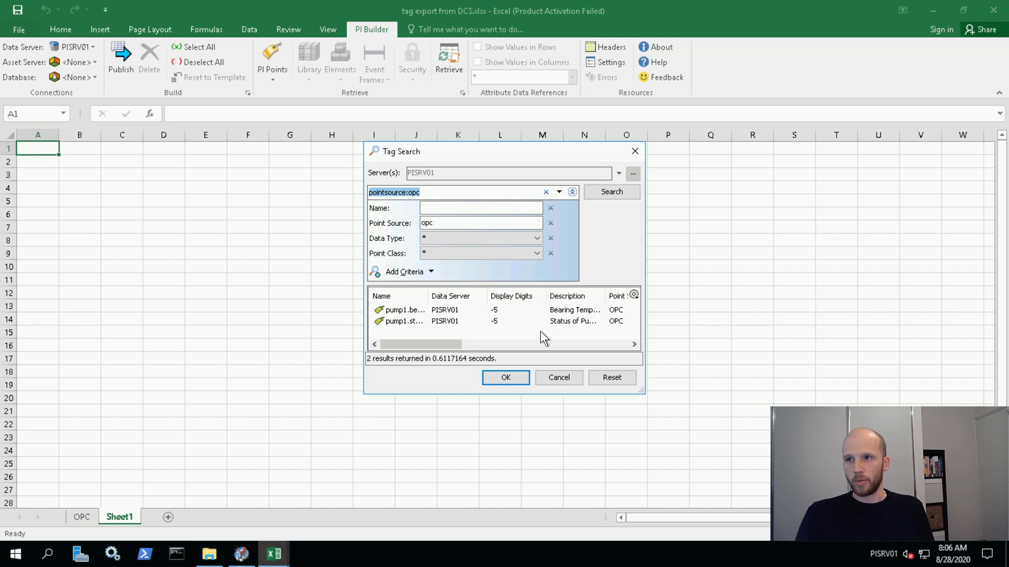
pyautogui.click(507, 378)
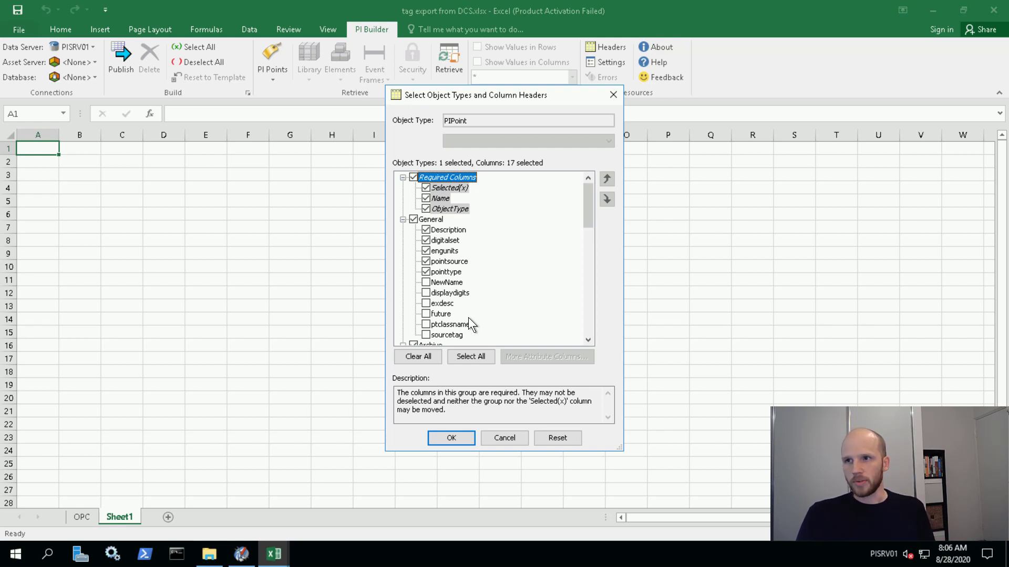
# Step: Clear the preselected columns and include the general attributes Description, digitalset, engunits, pointsource and pointtype
pyautogui.click(425, 356)
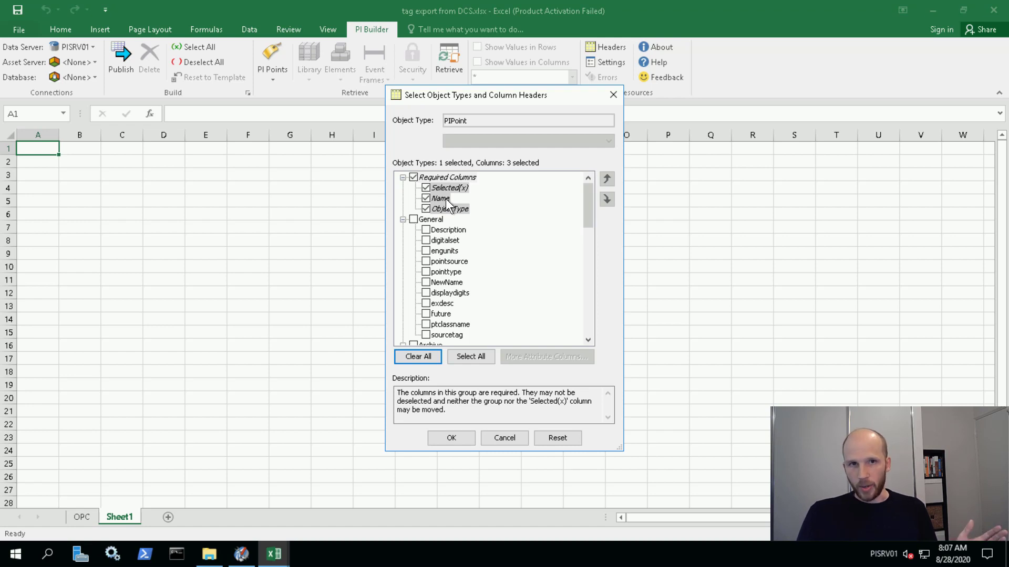
pyautogui.click(426, 230)
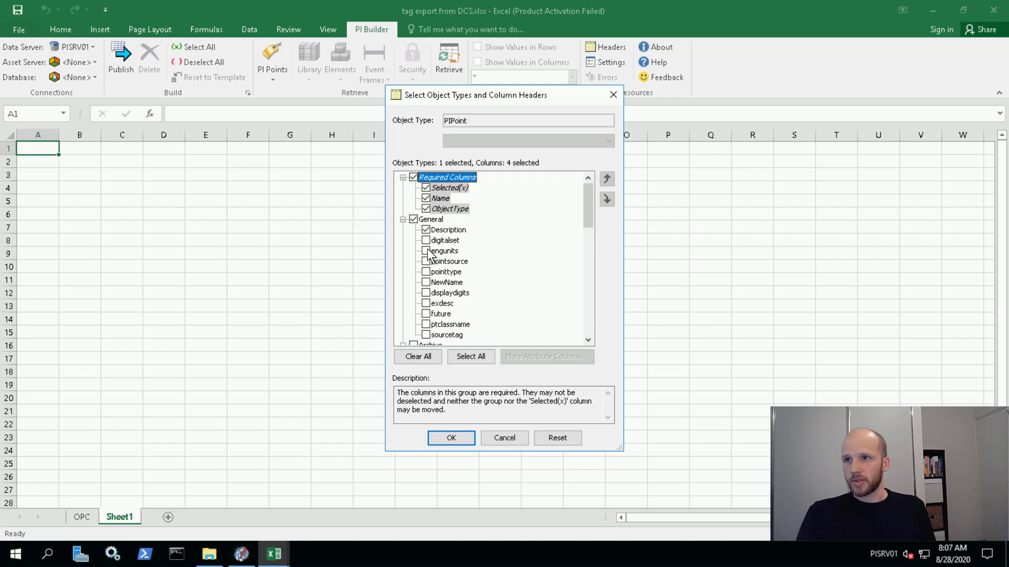
pyautogui.click(426, 250)
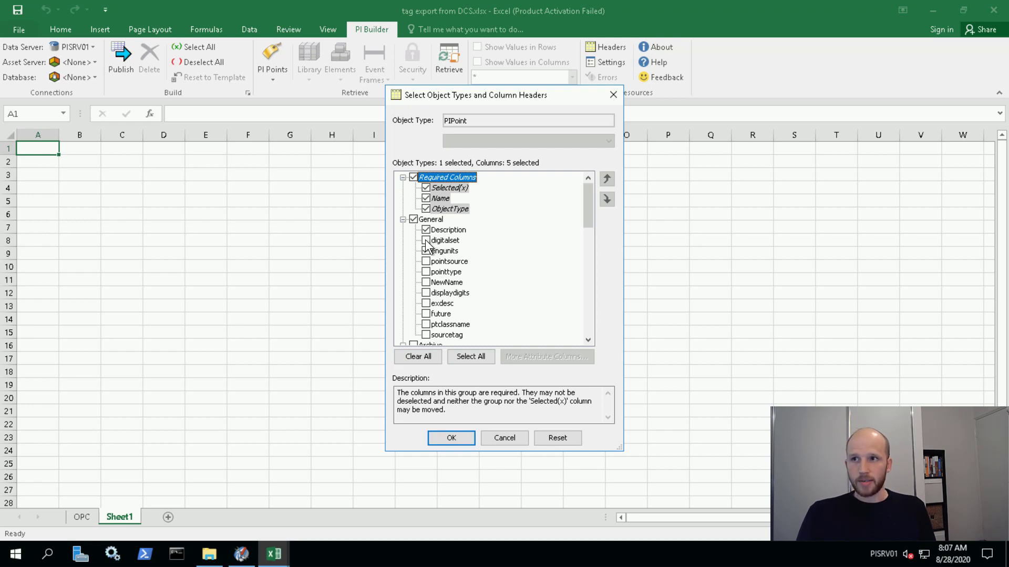
pyautogui.click(426, 242)
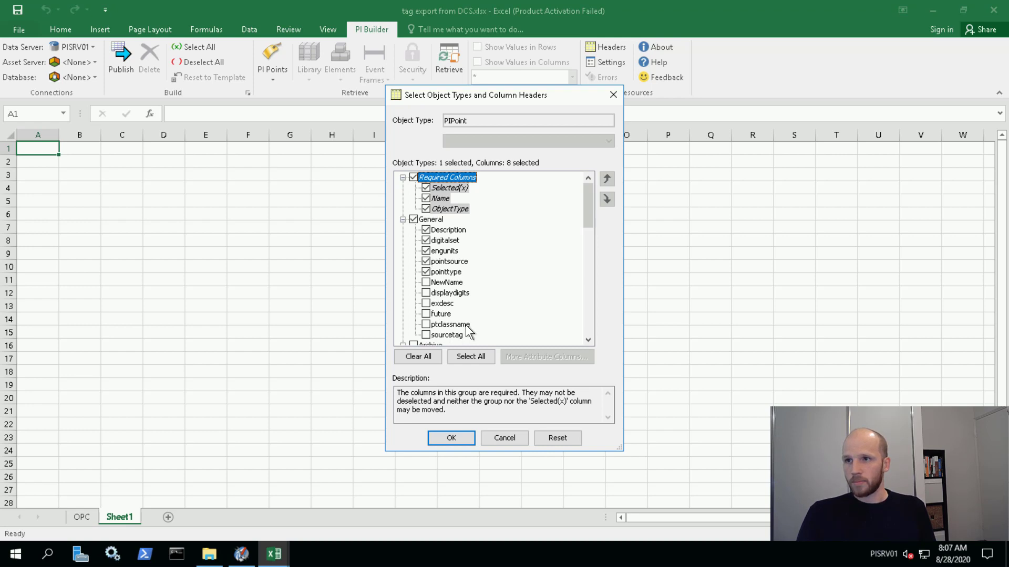
# Step: Include the Classic attributes instrumenttag and location1 through location5 as columns
pyautogui.moveTo(588, 201); pyautogui.dragTo(588, 289)
pyautogui.click(425, 220)
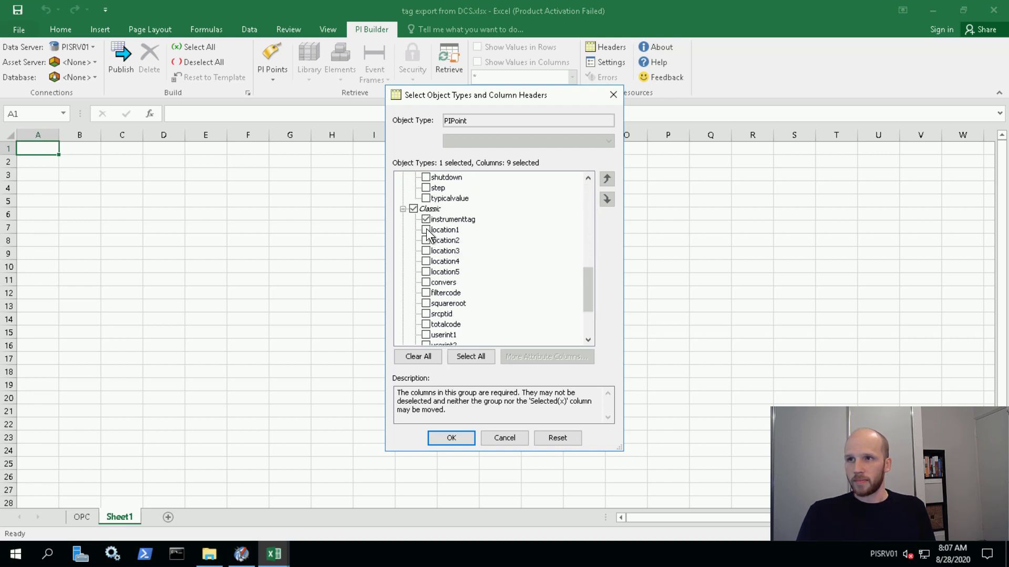
pyautogui.click(426, 230)
pyautogui.click(425, 240)
pyautogui.click(425, 251)
pyautogui.click(426, 262)
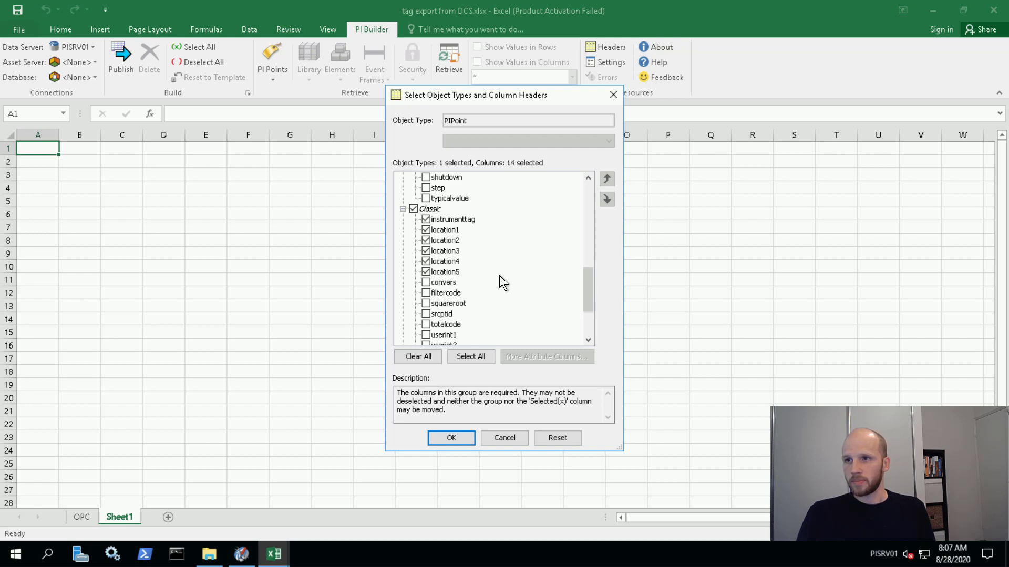
# Step: Add the datasecurity, span and zero columns and retrieve the found points into the new sheet
pyautogui.moveTo(590, 285); pyautogui.dragTo(556, 314)
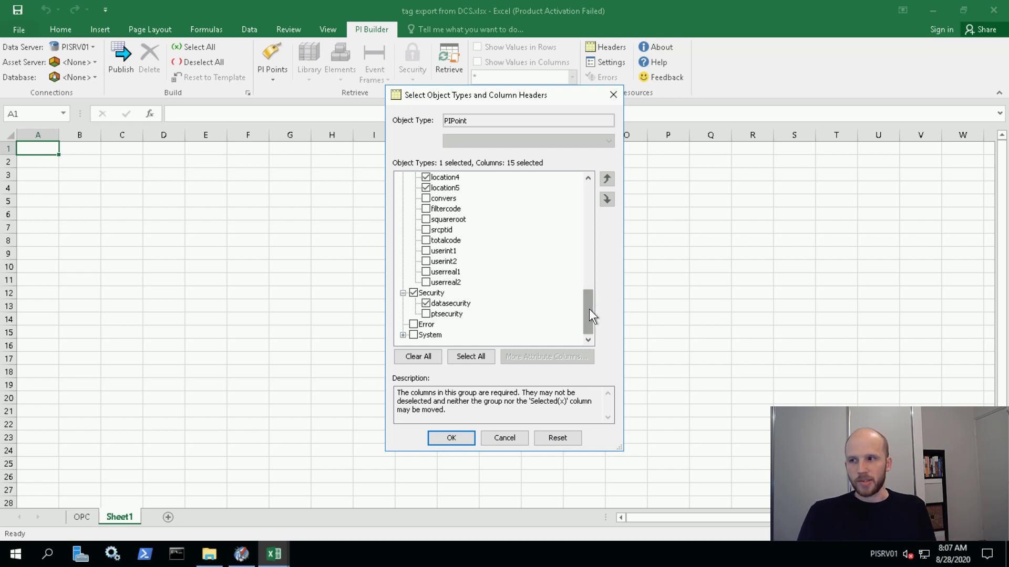
pyautogui.scroll(1, 591, 304)
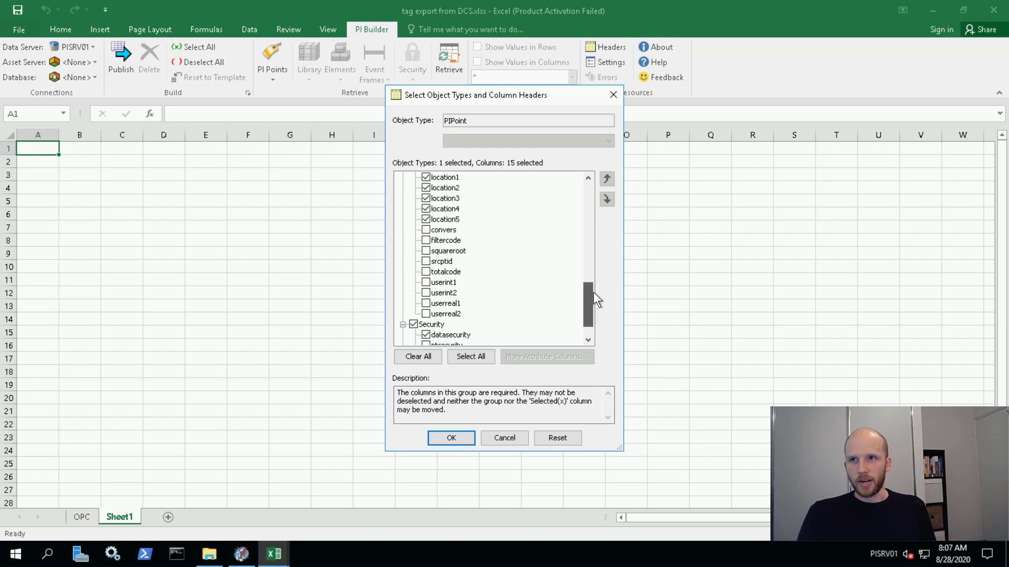
pyautogui.scroll(4, 594, 292)
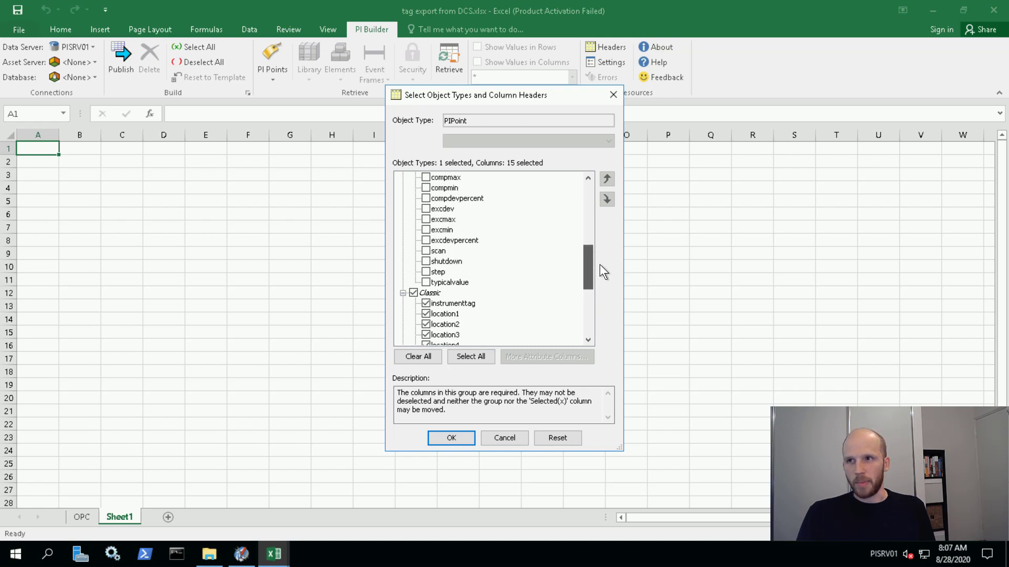
pyautogui.moveTo(599, 265); pyautogui.dragTo(594, 245)
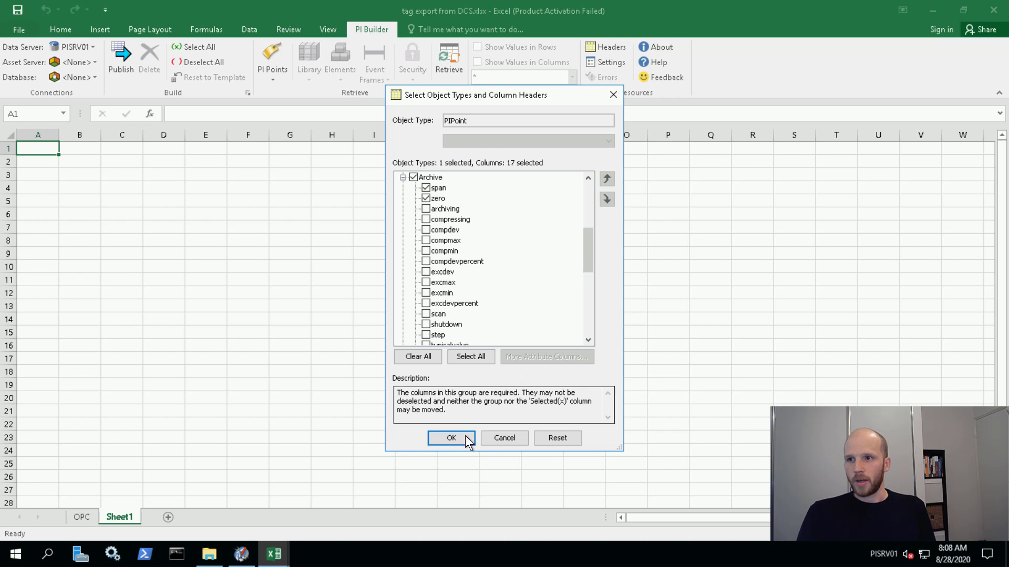
pyautogui.click(449, 437)
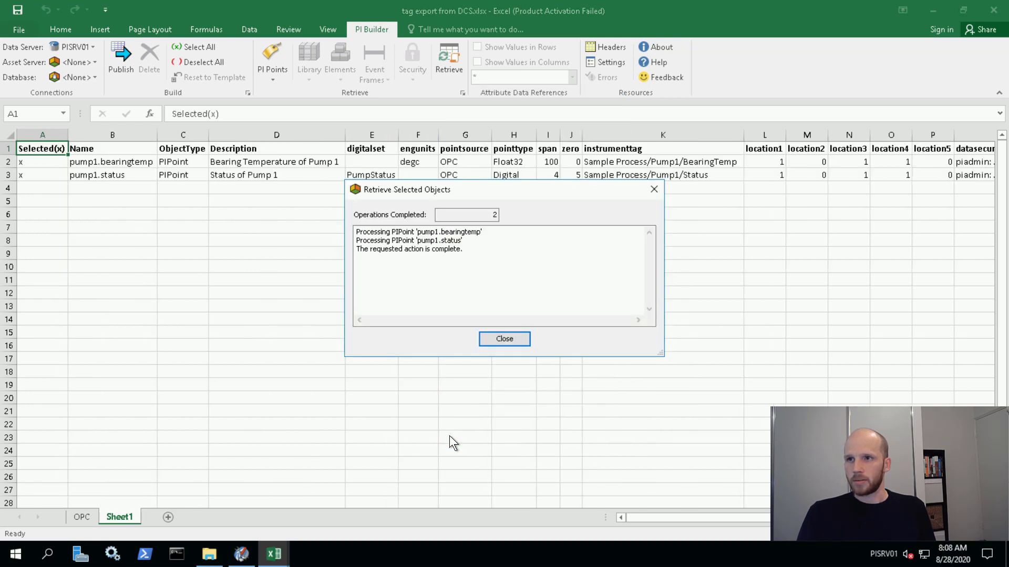
pyautogui.click(503, 340)
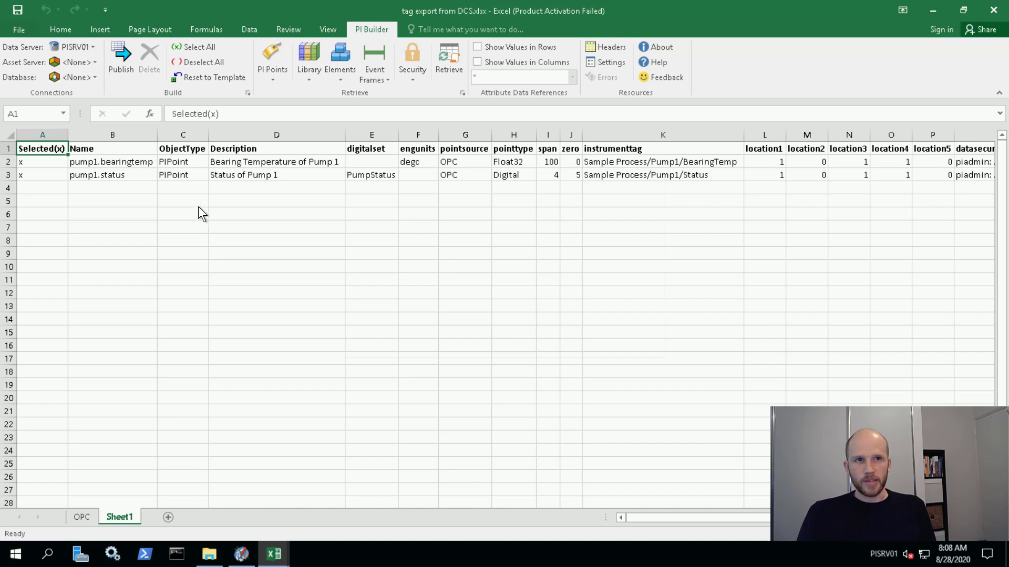
# Step: Copy the descriptor and uom data from the OPC sheet into Sheet1's Description and engunits columns, starting at row 4
pyautogui.click(84, 517)
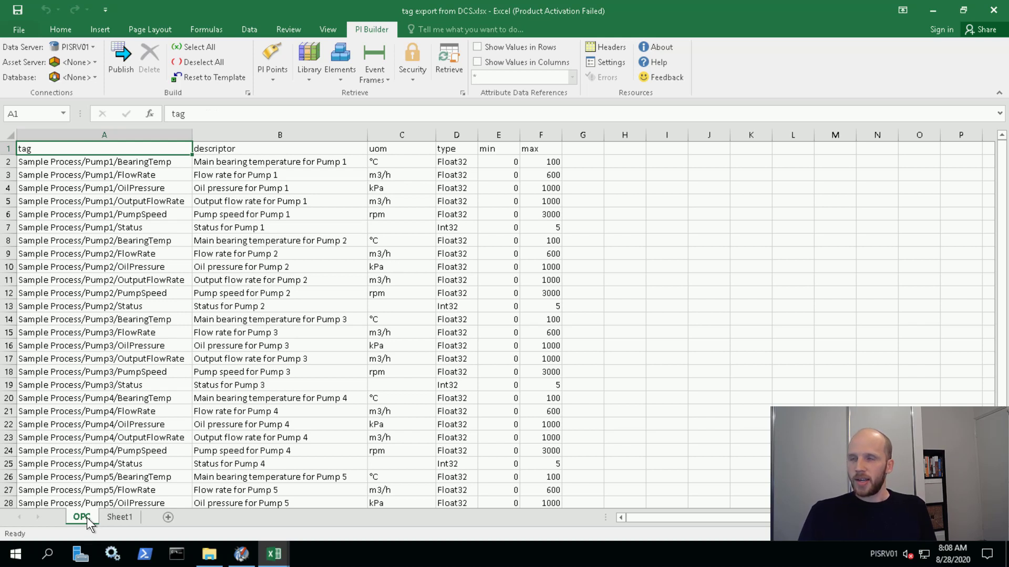
pyautogui.click(126, 516)
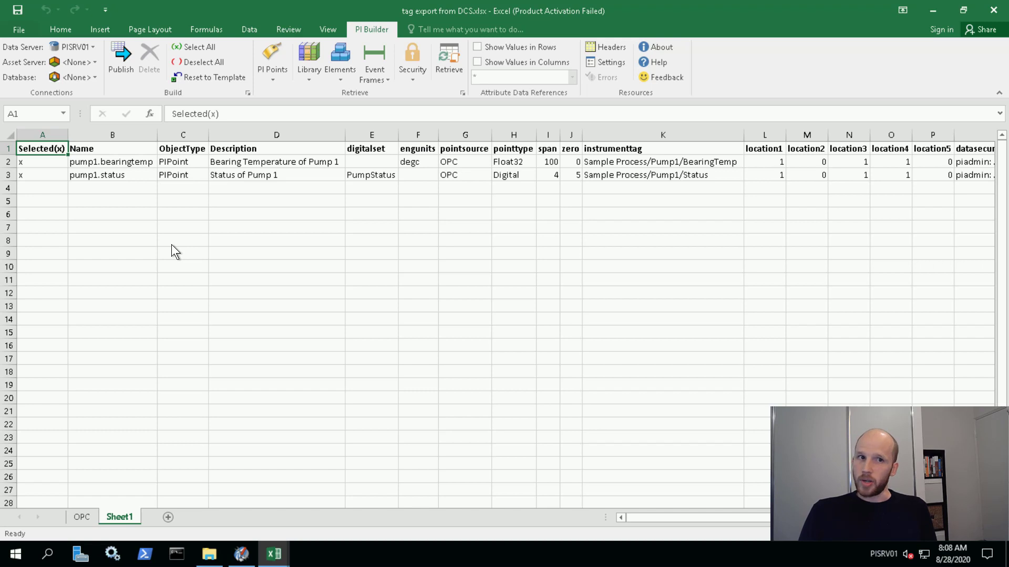
pyautogui.click(86, 517)
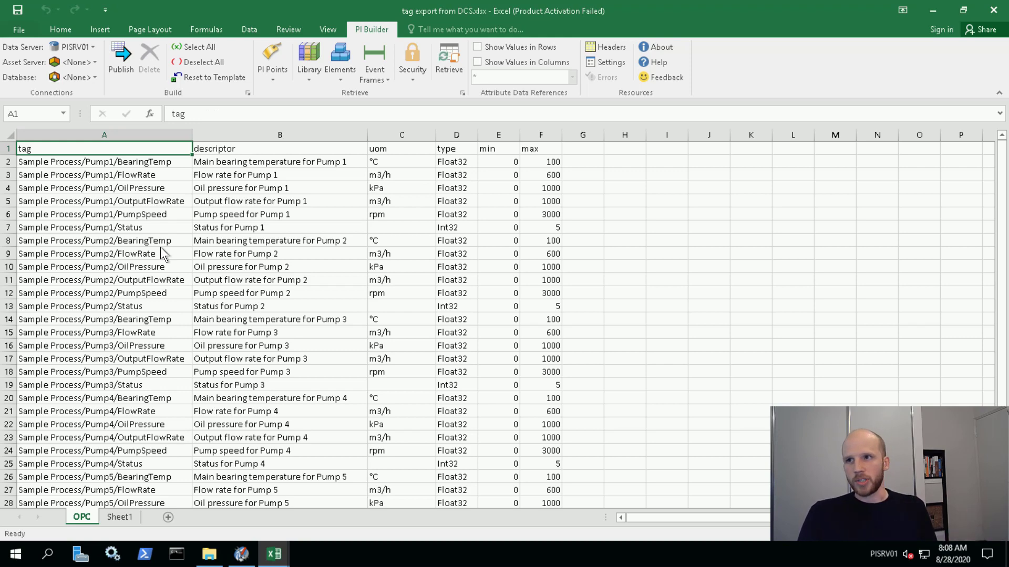
pyautogui.moveTo(243, 162); pyautogui.dragTo(243, 527)
pyautogui.moveTo(400, 161); pyautogui.dragTo(399, 510)
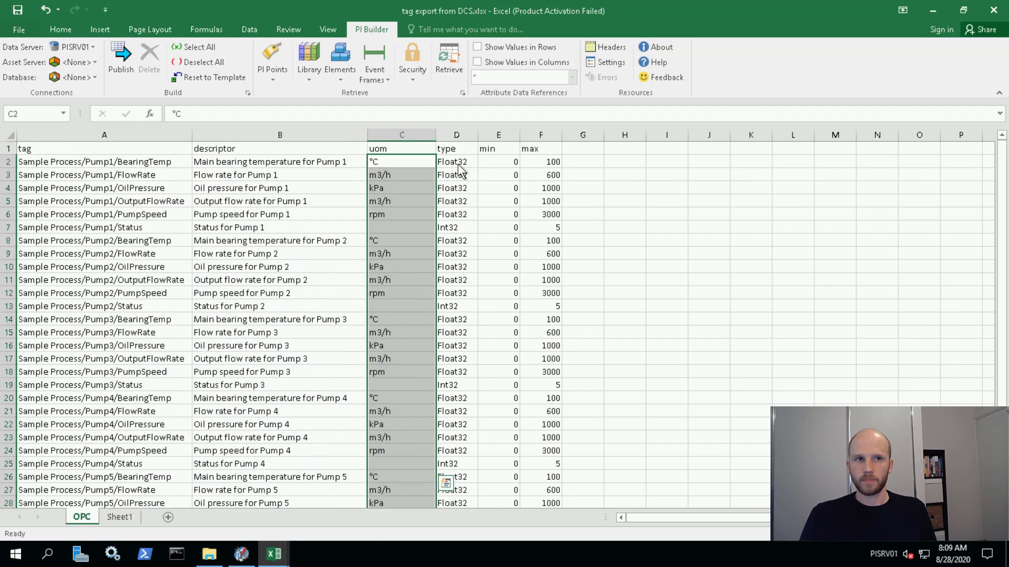
# Step: Copy the type data from the OPC sheet into Sheet1's pointtype column, starting at row 4
pyautogui.moveTo(458, 164); pyautogui.dragTo(458, 478)
pyautogui.click(119, 517)
pyautogui.click(513, 189)
pyautogui.write('Float32 Float32 Float32 Float32 Float32 Int32 Float32 Float32 Float32 Float32 Float32 Int32 Float32 Float32 Float32 Float32 Float32 Int32 Float32 Float32 Float32 Float32 Float32 Int32 Float32 Float32 Float32 Float32 Float32 Int32')
# Step: Copy the OPC sheet's max, min and tag data into Sheet1's span, zero and instrumenttag columns from row 4
pyautogui.click(548, 188)
pyautogui.hotkey('ctrl', 'v')
pyautogui.write('0')
pyautogui.write('Sample Process/Pump1/BearingTemp Sample Process/Pump1/FlowRate Sample Process/Pump1/OilPressure Sample Process/Pump1/OutputFlowRate Sample Process/Pump1/PumpSpeed Sample Process/Pump1/Status Sample Process/Pump2/BearingTemp Sample Process/Pump2/FlowRate Sample Process/Pump2/OilPressure Sample Process/Pump2/OutputFlowRate Sample Process/Pump2/PumpSpeed Sample Process/Pump2/Status Sample Process/Pump3/BearingTemp Sample Process/Pump3/FlowRate Sample Process/Pump3/OilPressure Sample Process/Pump3/OutputFlowRate Sample Process/Pump3/PumpSpeed Sample Process/Pump3/Status Sample Process/Pump4/BearingTemp Sample Process/Pump4/FlowRate Sample Process/Pump4/OilPressure Sample Process/Pump4/OutputFlowRate Sample Process/Pump4/PumpSpeed Sample Process/Pump4/Status Sample Process/Pump5/BearingTemp Sample Process/Pump5/FlowRate Sample Process/Pump5/OilPressure Sample Process/Pump5/OutputFlowRate Sample Process/Pump5/PumpSpeed Sample Process/Pump5/Status')
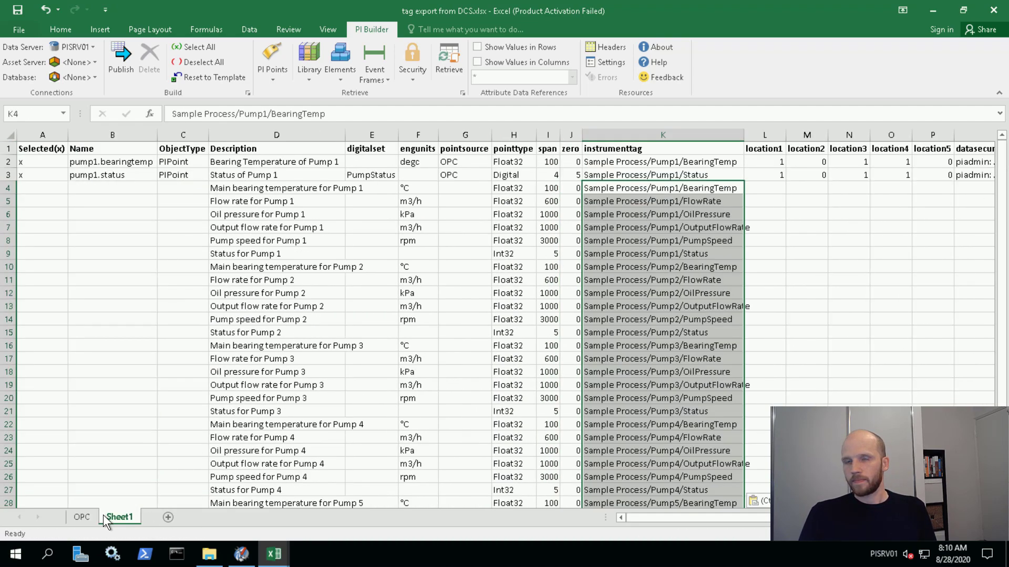
# Step: Compare the copied description, unit and point type in row 4 with the existing pump1.bearingtemp point
pyautogui.click(42, 162)
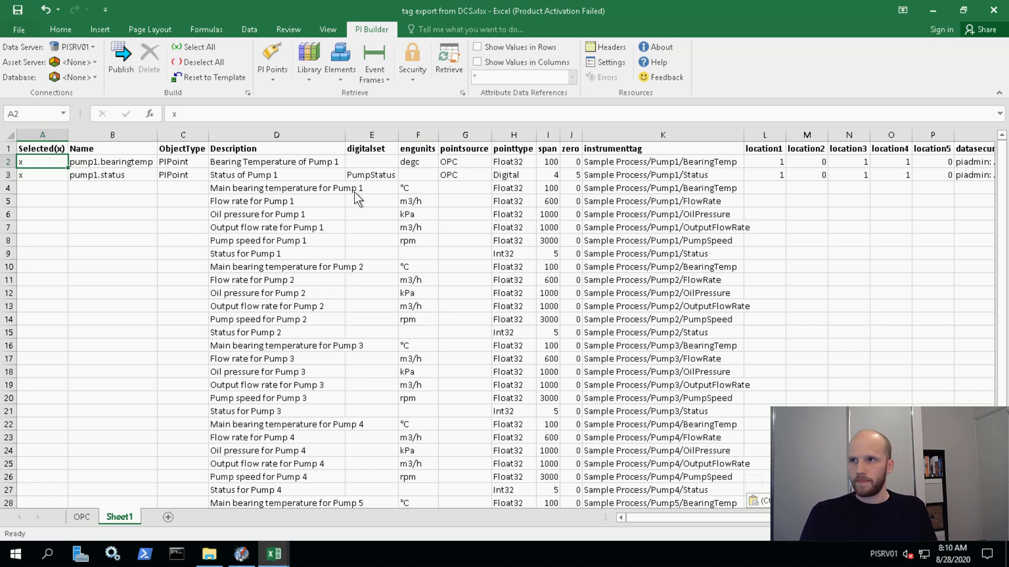
pyautogui.click(275, 190)
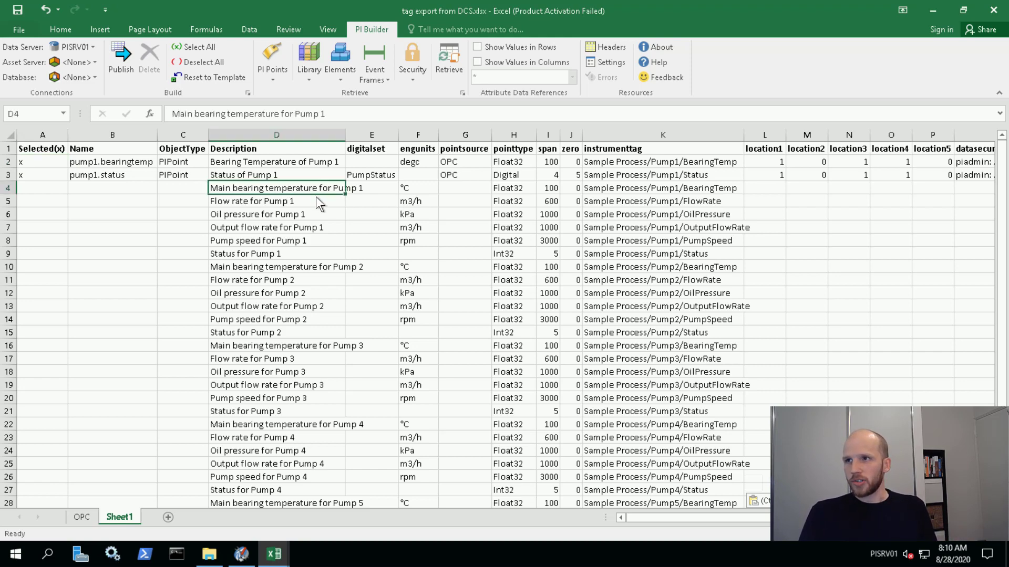
pyautogui.click(427, 187)
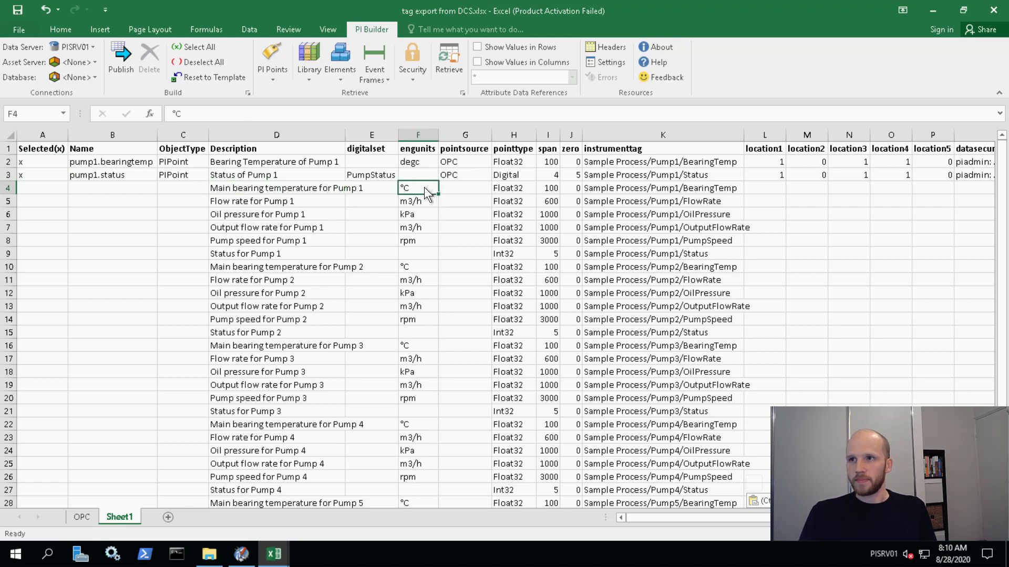
pyautogui.click(509, 188)
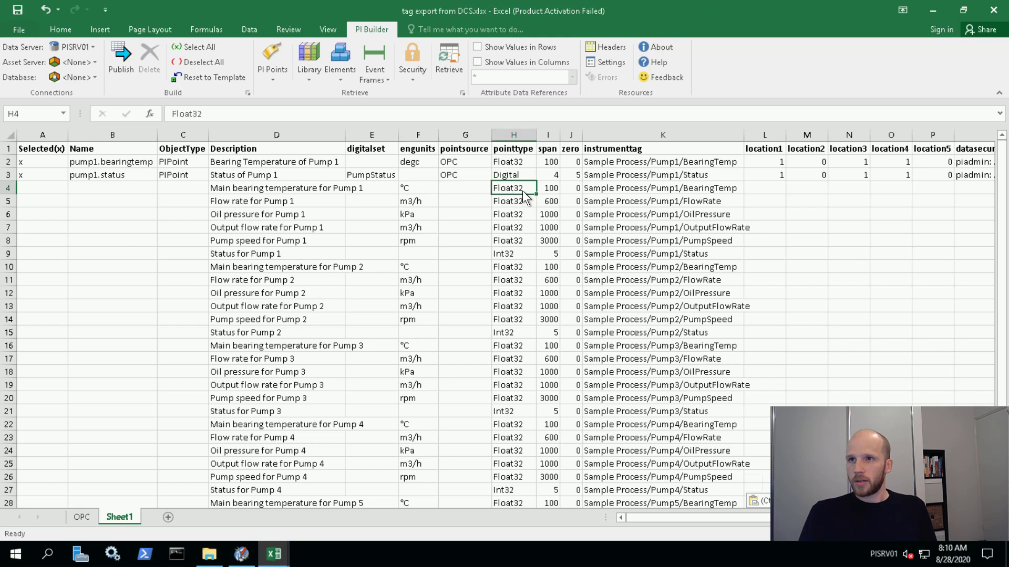
pyautogui.click(509, 161)
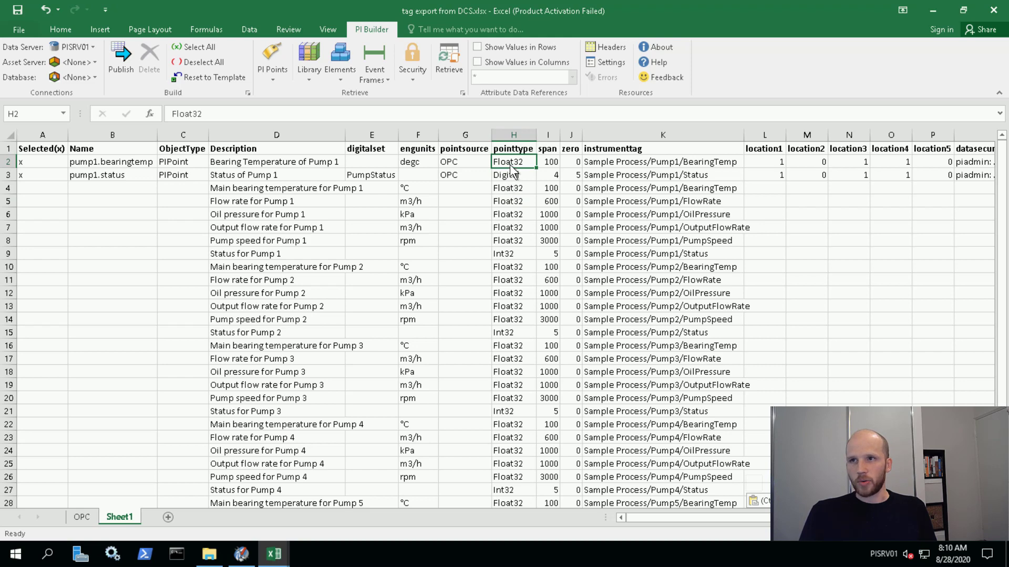
# Step: Set the pointtype of the Status for Pump 1 row to Digital, matching the existing pump1.status point
pyautogui.click(510, 175)
pyautogui.click(509, 163)
pyautogui.click(514, 178)
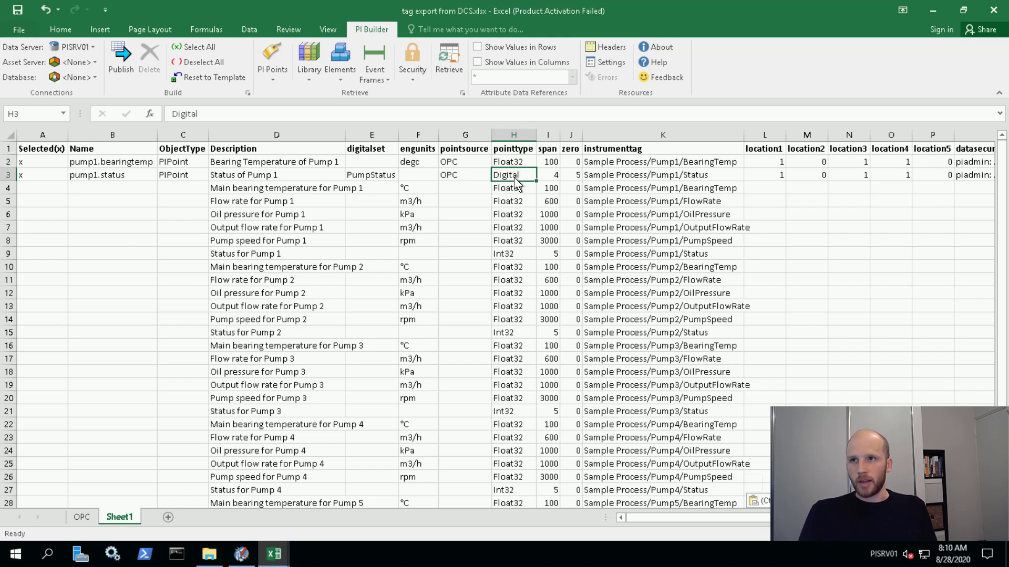
pyautogui.click(507, 254)
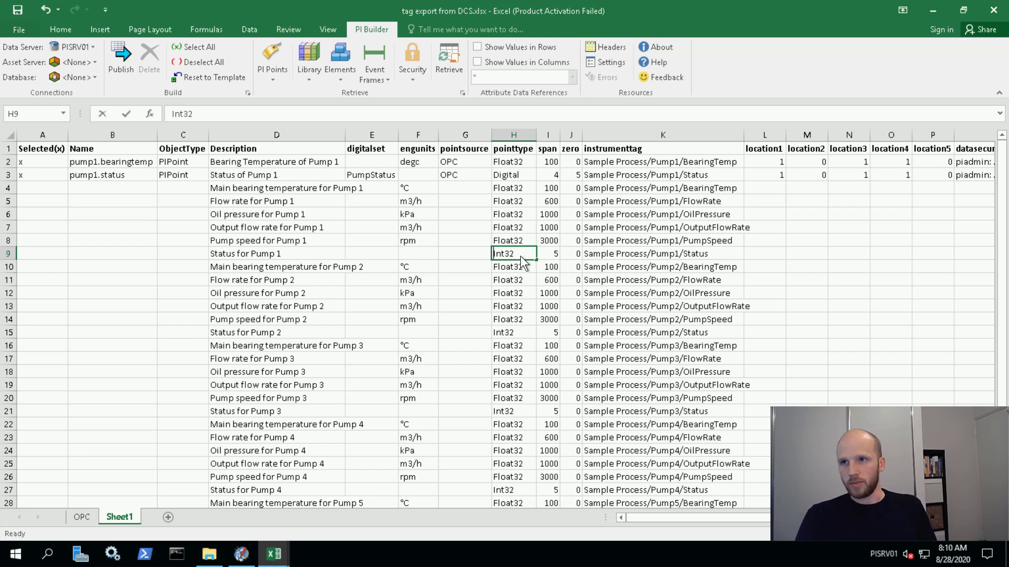
pyautogui.write('Digital')
pyautogui.press('Return')
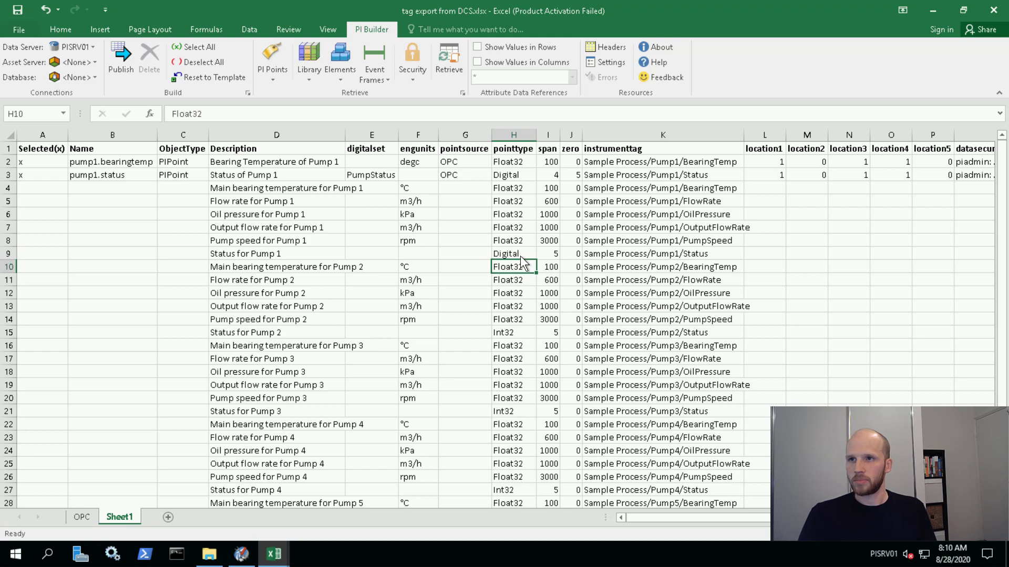
# Step: Fill the six-row pointtype pattern from rows 4 to 9 down through the remaining pump rows
pyautogui.moveTo(507, 189); pyautogui.dragTo(535, 261)
pyautogui.doubleClick(536, 258)
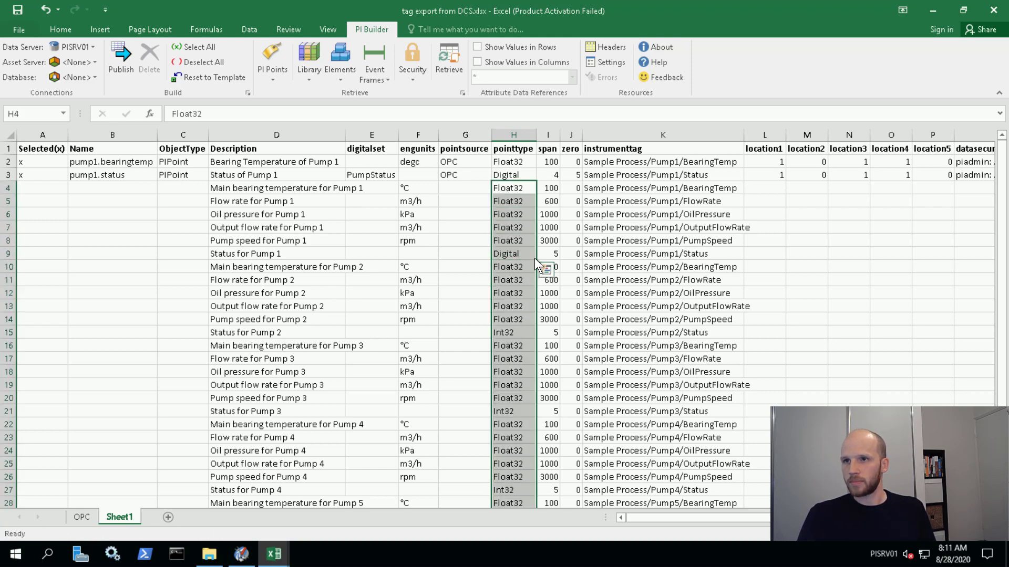
pyautogui.click(514, 189)
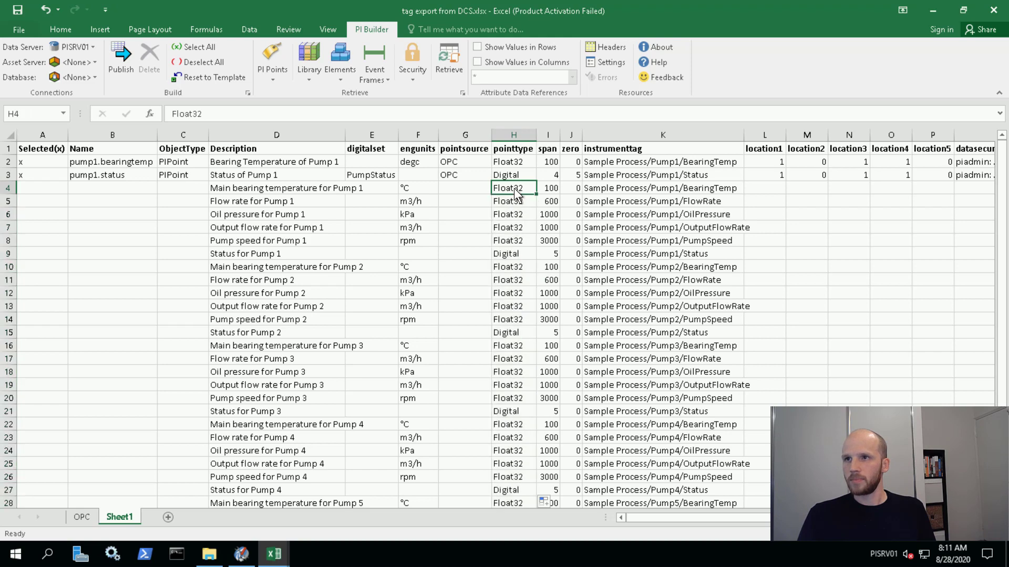
# Step: Copy PumpStatus into the digitalset cell of the Status for Pump 1 row and repeat the six-row pattern down the column
pyautogui.click(365, 175)
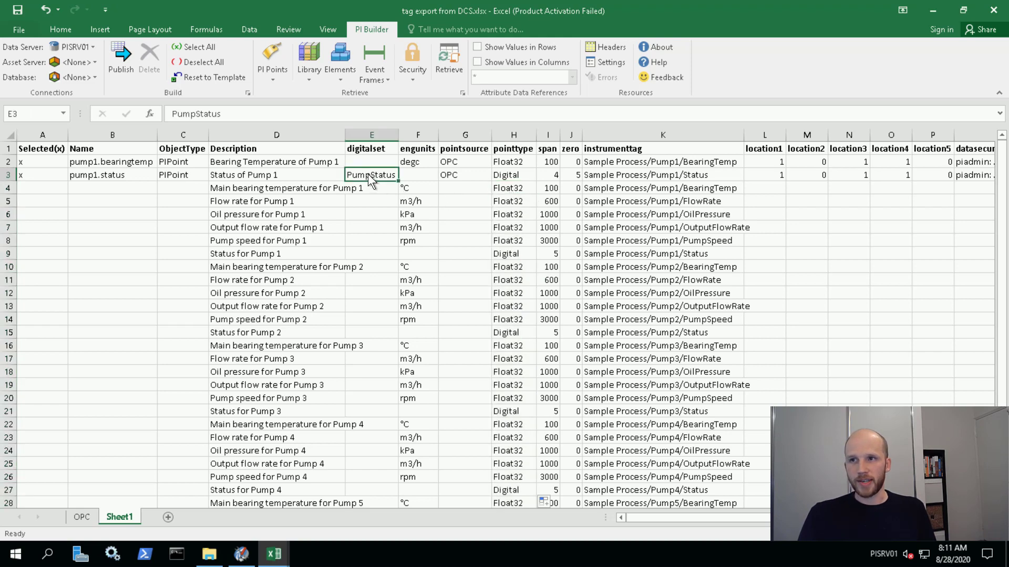
pyautogui.hotkey('ctrl', 'c')
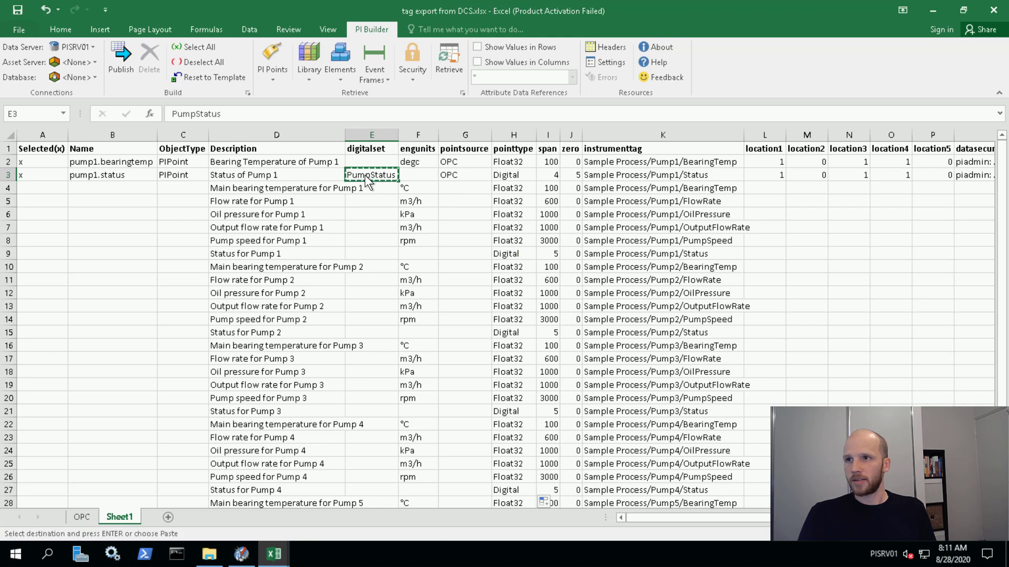
pyautogui.click(371, 254)
pyautogui.press('Return')
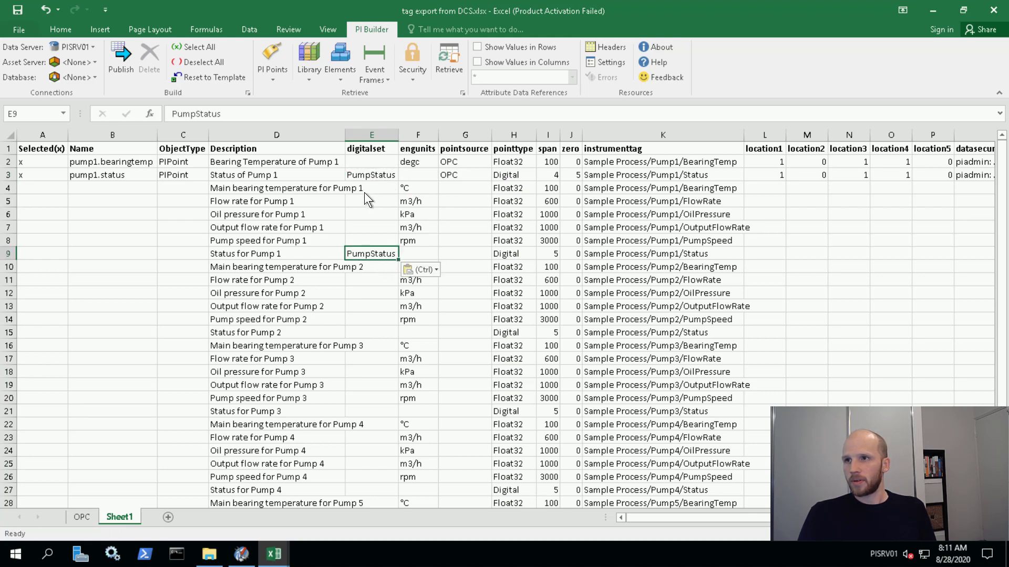
pyautogui.moveTo(369, 188); pyautogui.dragTo(395, 258)
pyautogui.doubleClick(399, 260)
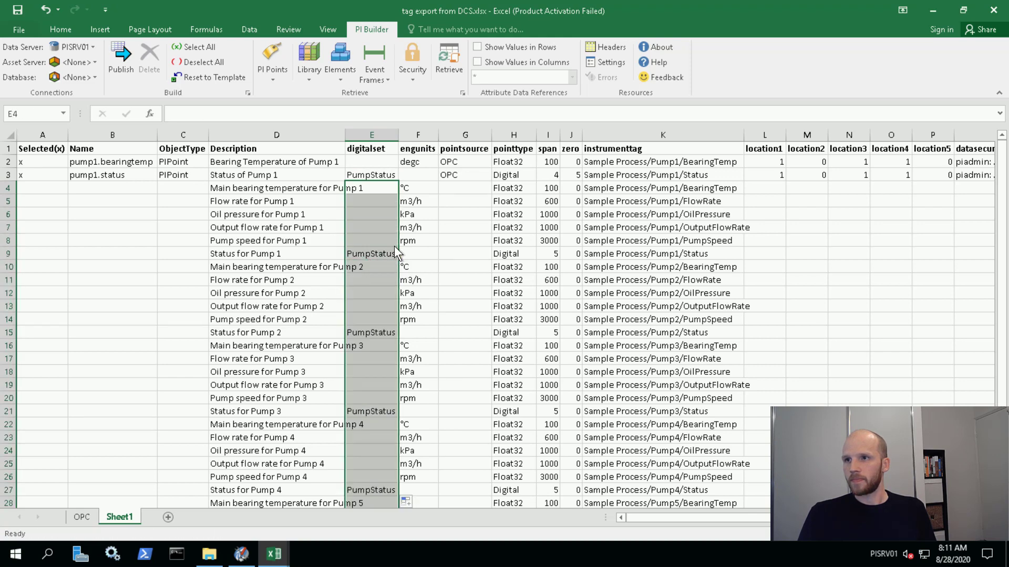
pyautogui.click(373, 188)
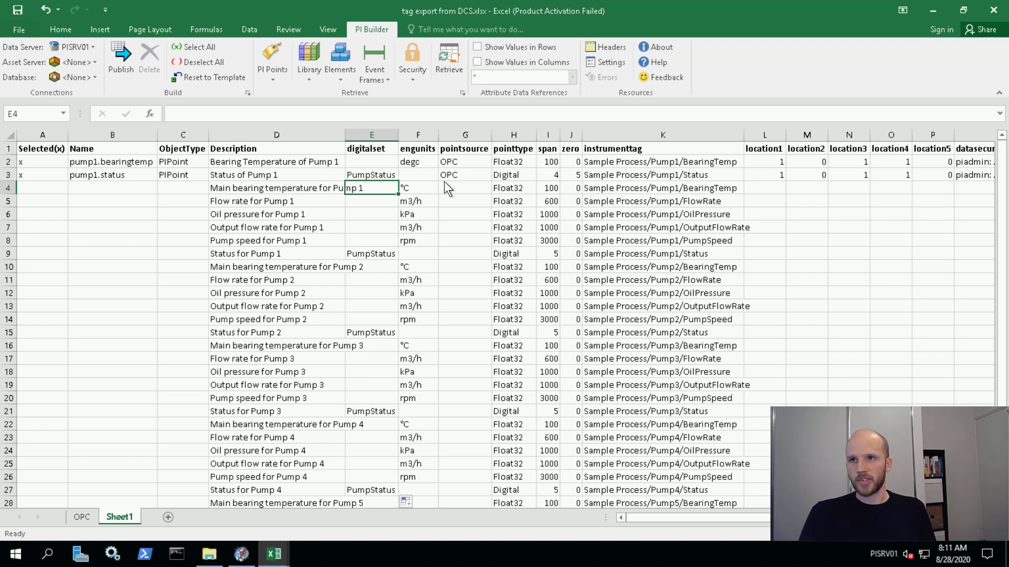
# Step: Examine the span, zero and location1 values of the pump1.status point against the imported rows
pyautogui.click(548, 181)
pyautogui.click(572, 175)
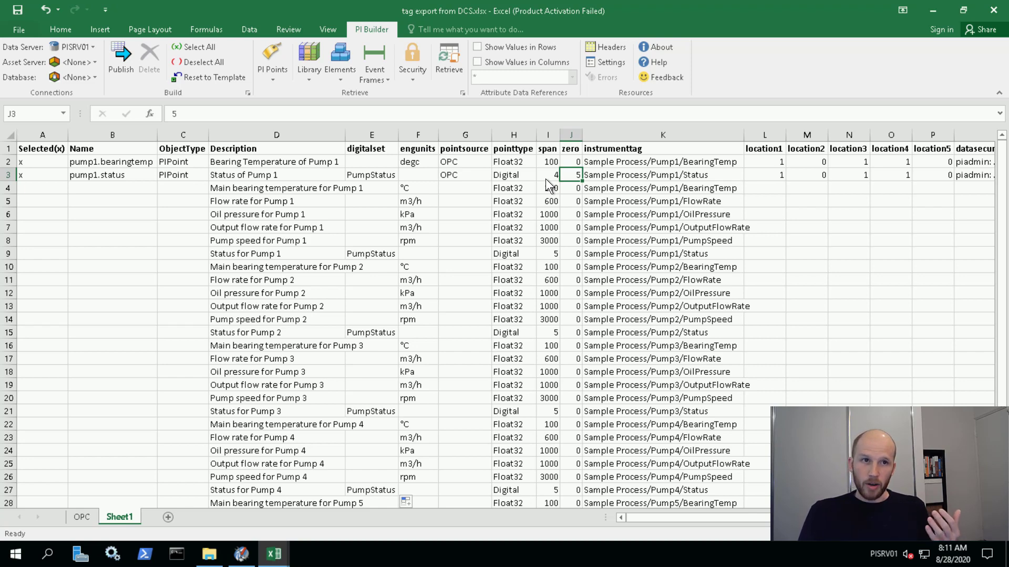
pyautogui.click(570, 215)
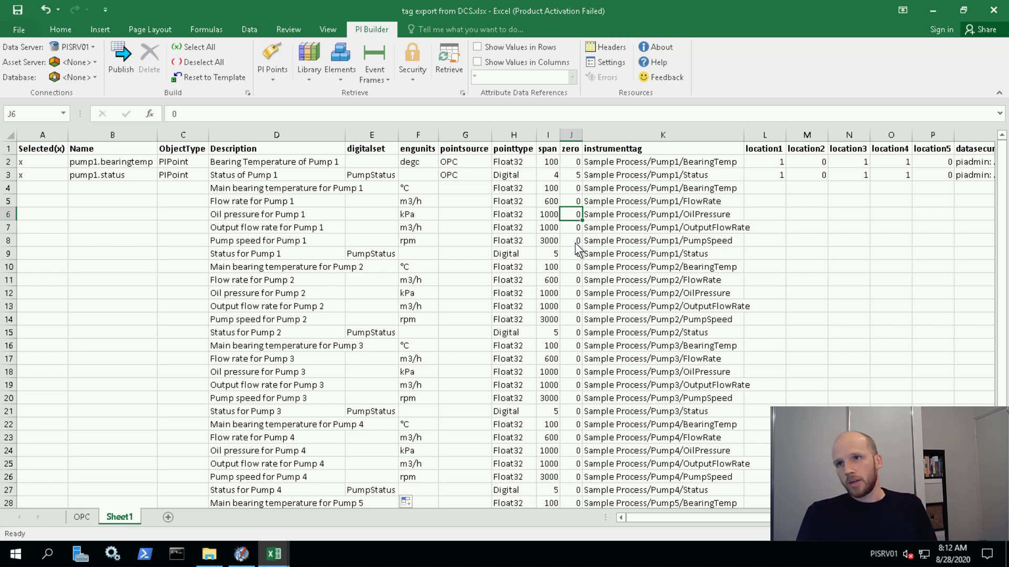
pyautogui.press('Up')
pyautogui.press('Up')
pyautogui.press('Up')
pyautogui.press('Right')
pyautogui.press('Right')
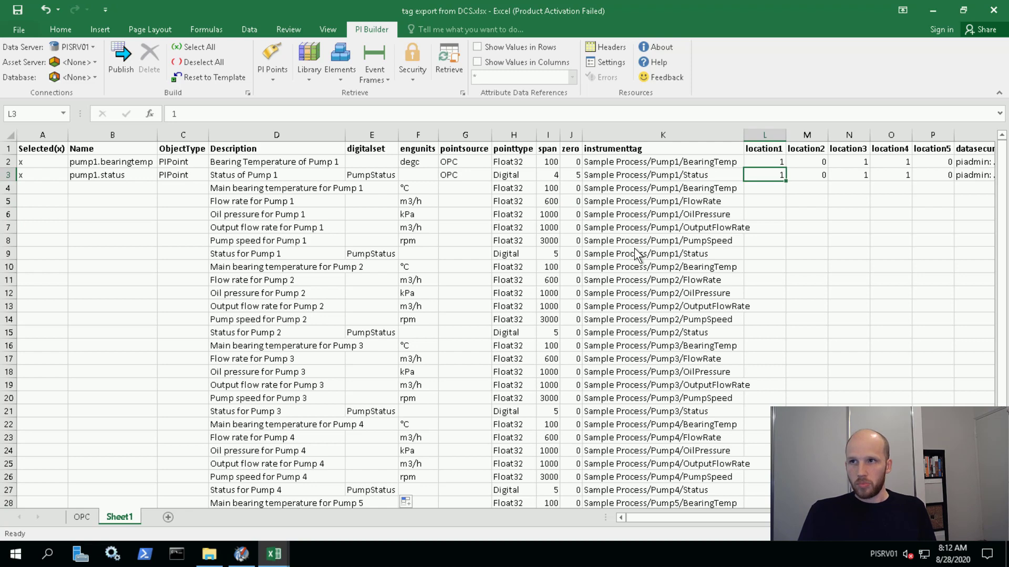
# Step: Fill the OPC pointsource from the two existing points down through all imported rows
pyautogui.click(458, 161)
pyautogui.moveTo(455, 171); pyautogui.dragTo(481, 174)
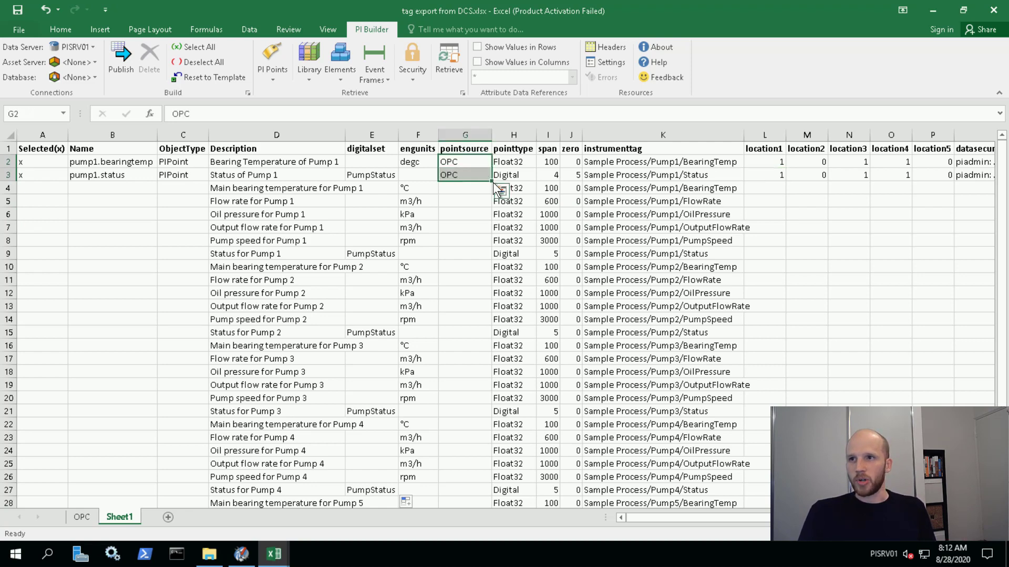
pyautogui.doubleClick(491, 181)
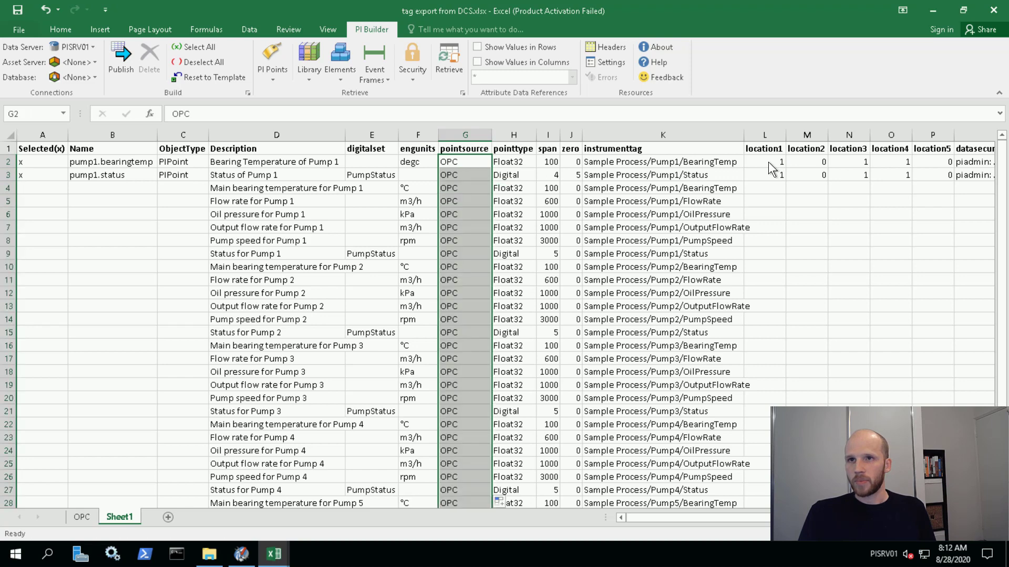
# Step: Fill the location1 to location5 and datasecurity values from rows 2 and 3 down through all imported rows
pyautogui.moveTo(768, 162); pyautogui.dragTo(976, 171)
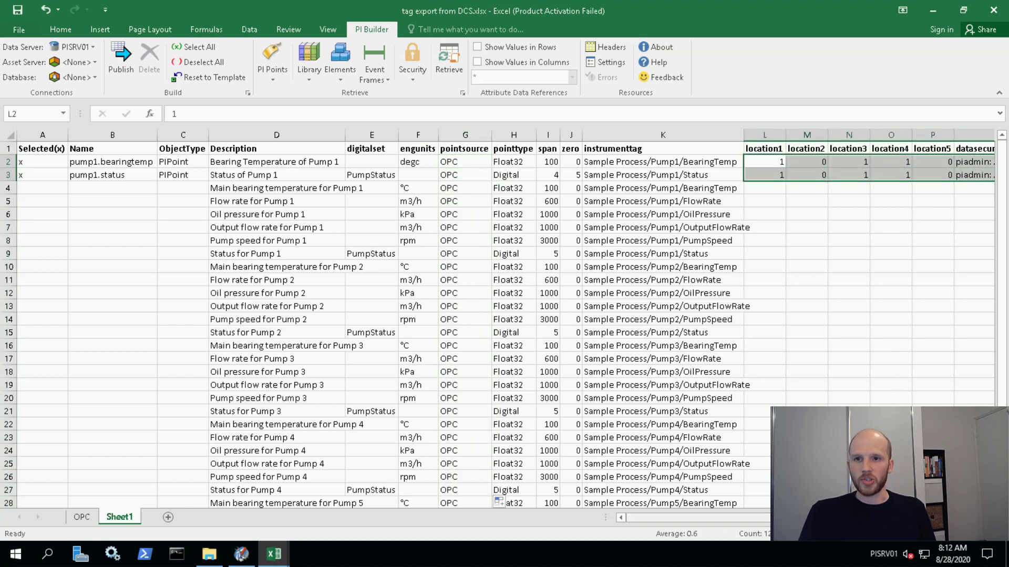
pyautogui.hscroll(6, 903, 207)
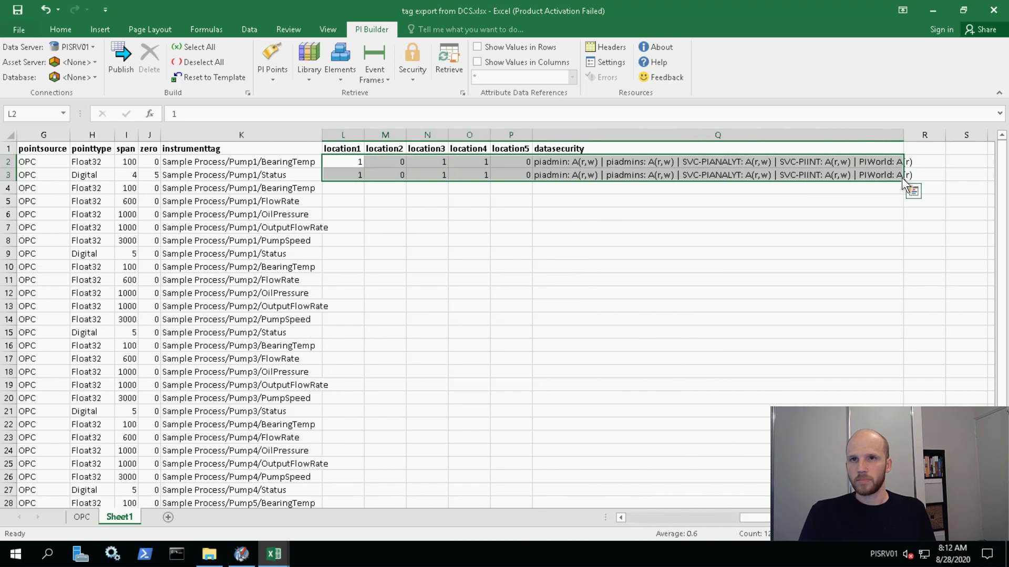
pyautogui.doubleClick(901, 181)
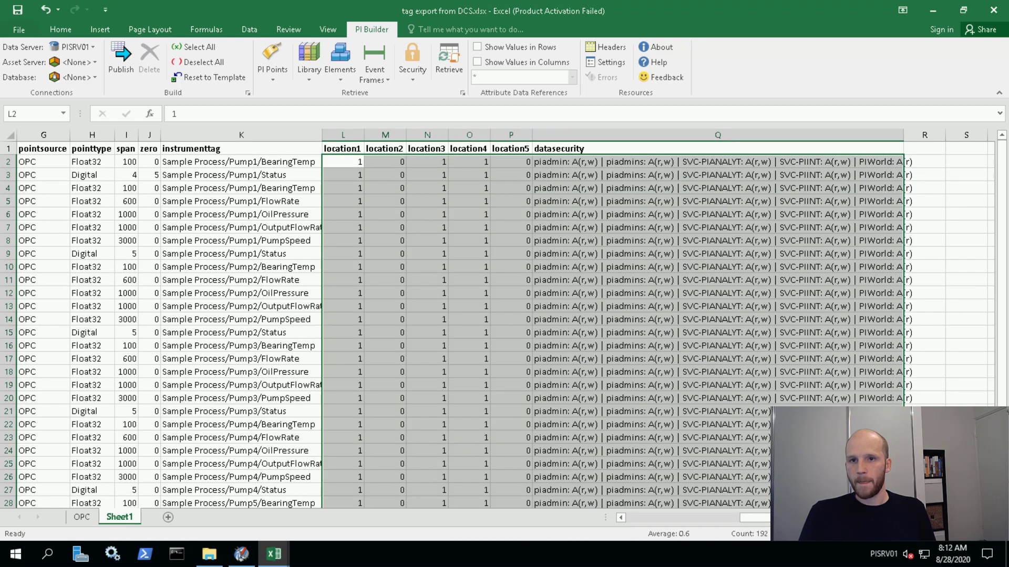
pyautogui.click(647, 509)
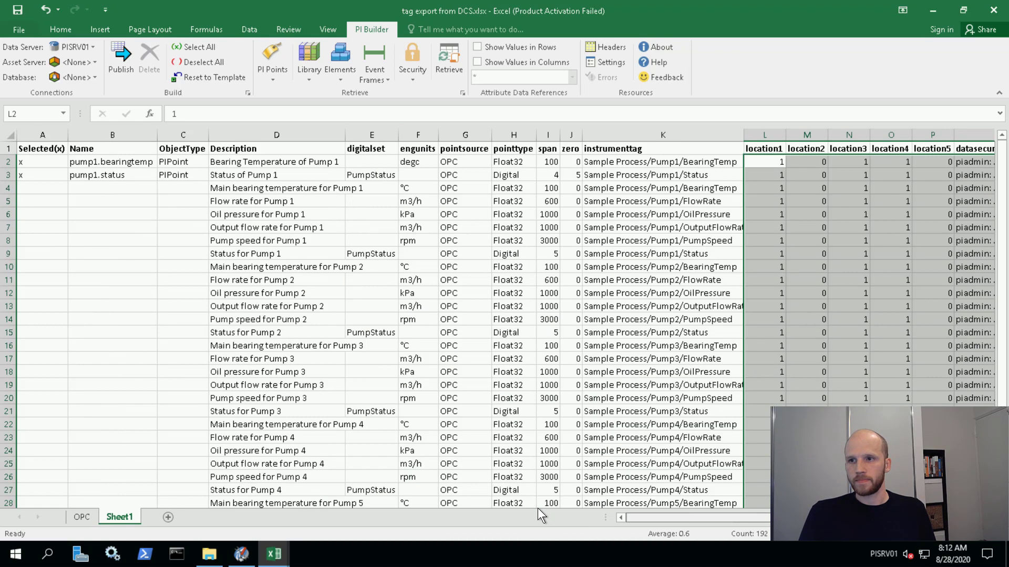
# Step: Fill the PIPoint ObjectType and the x selection marks from rows 2 and 3 down through all imported rows
pyautogui.click(188, 203)
pyautogui.moveTo(184, 164); pyautogui.dragTo(189, 173)
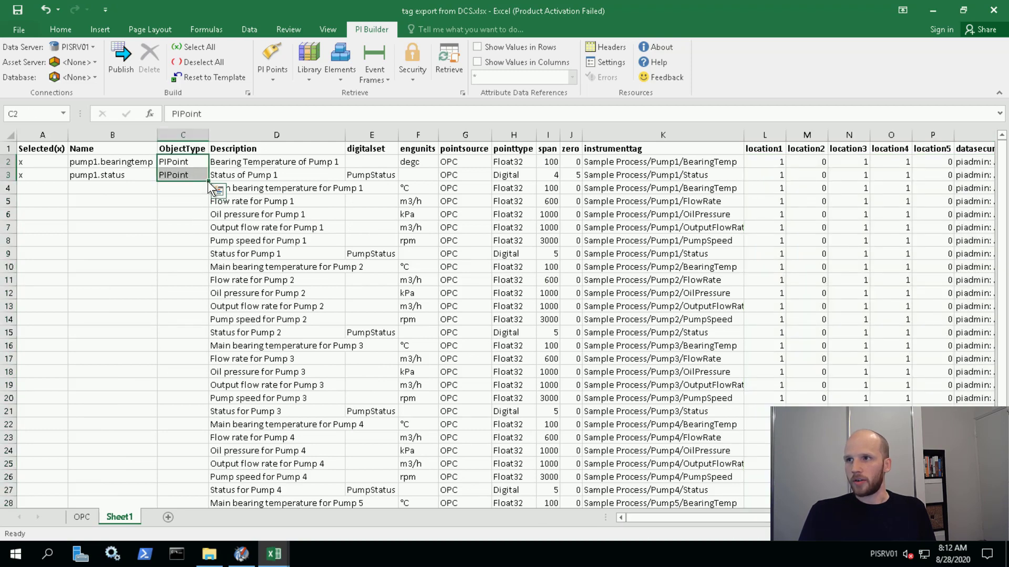
pyautogui.doubleClick(208, 181)
pyautogui.moveTo(40, 162); pyautogui.dragTo(43, 175)
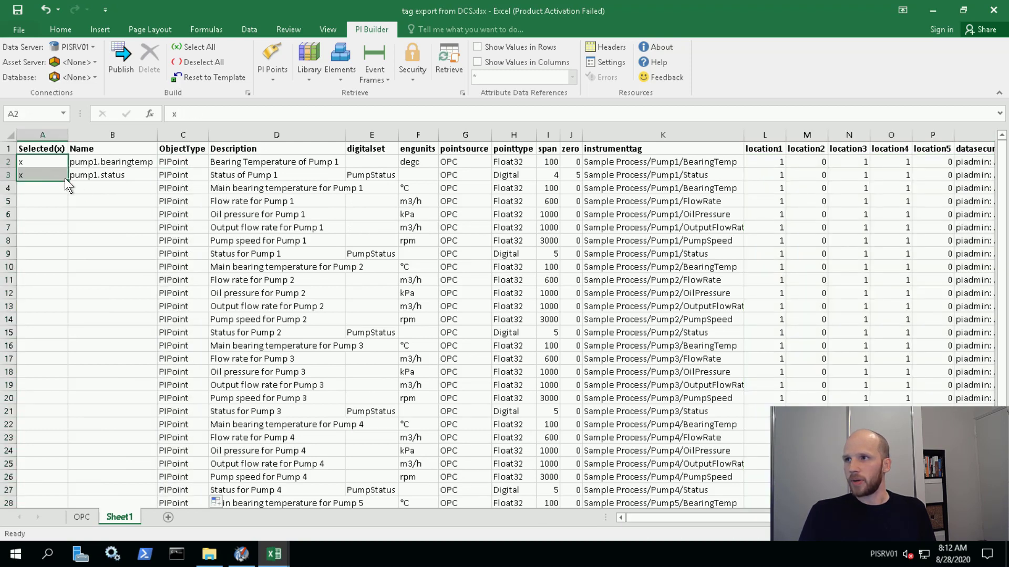
pyautogui.doubleClick(68, 180)
# Step: Compare the descriptions of the two existing pump1 points with the imported Pump 1 bearing temperature and status rows
pyautogui.click(132, 188)
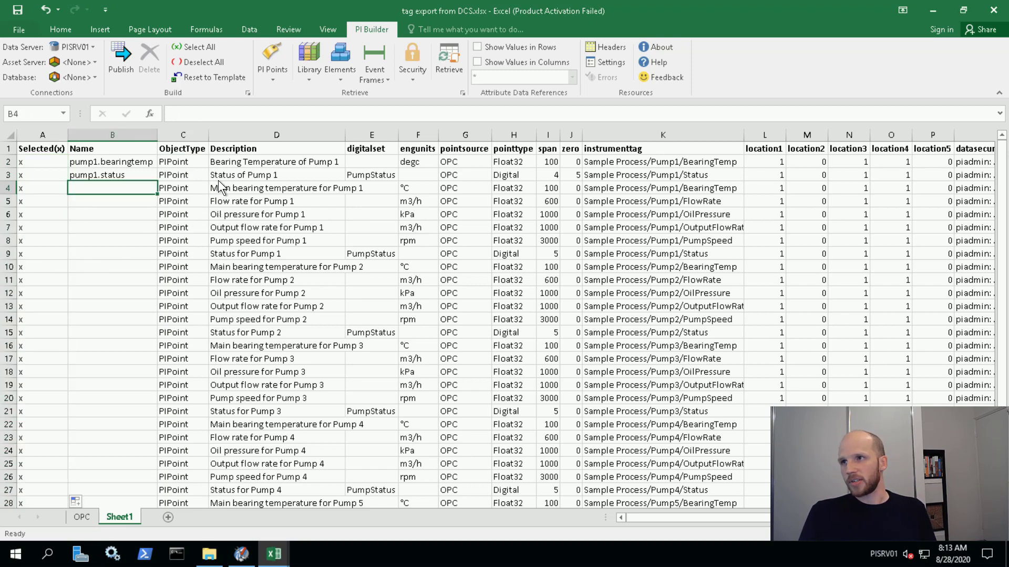
pyautogui.click(238, 164)
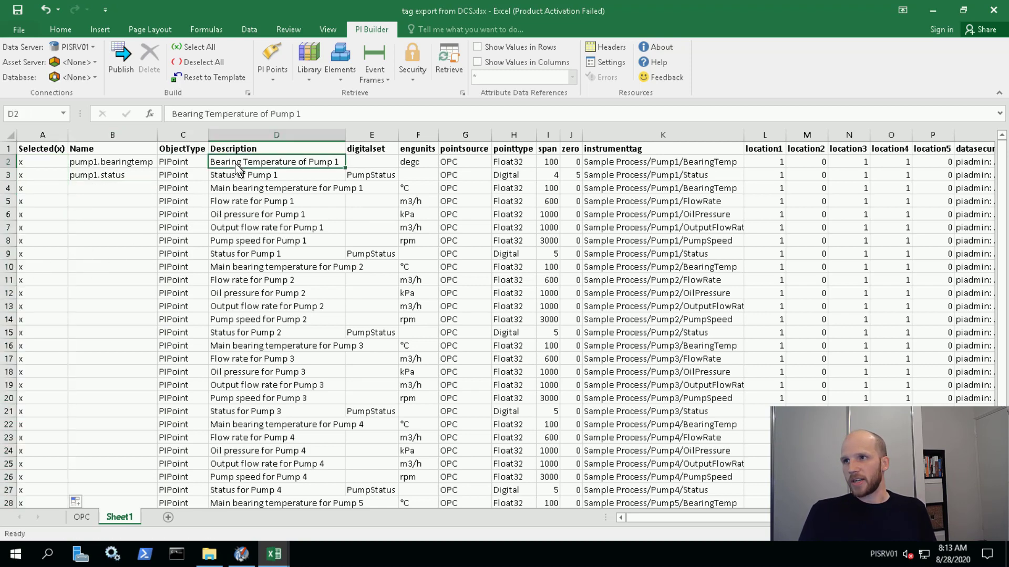
pyautogui.click(237, 188)
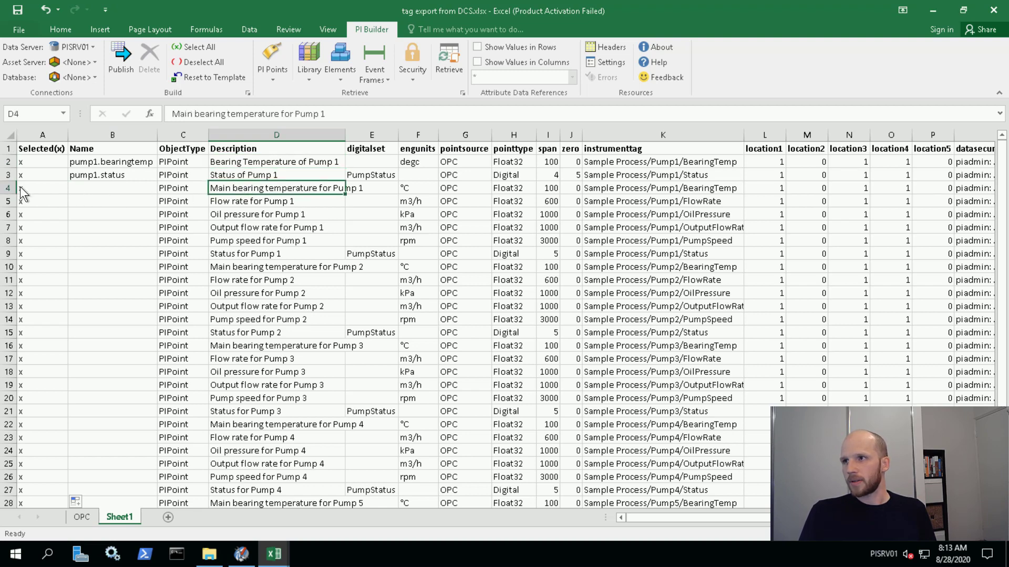
pyautogui.click(44, 189)
pyautogui.click(243, 191)
pyautogui.click(235, 251)
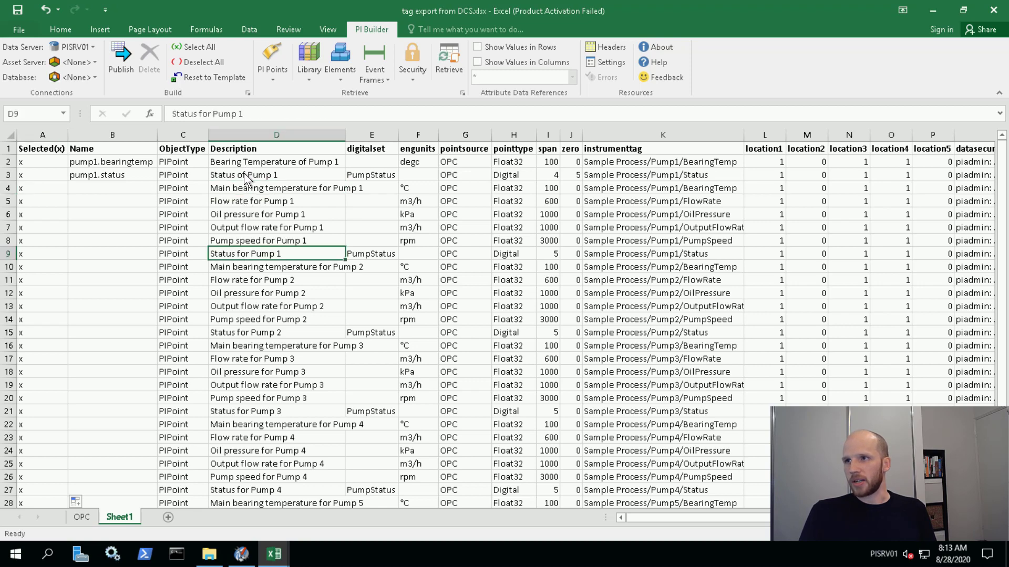
pyautogui.click(244, 173)
pyautogui.click(252, 163)
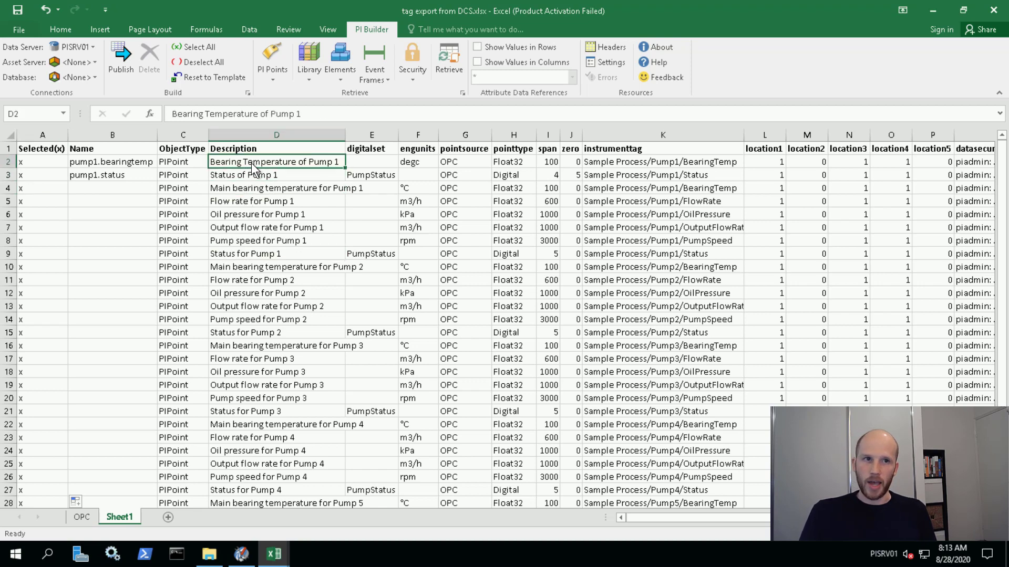
# Step: Delete the duplicate imported rows for Pump 1's main bearing temperature and status
pyautogui.click(8, 188)
pyautogui.rightClick(8, 193)
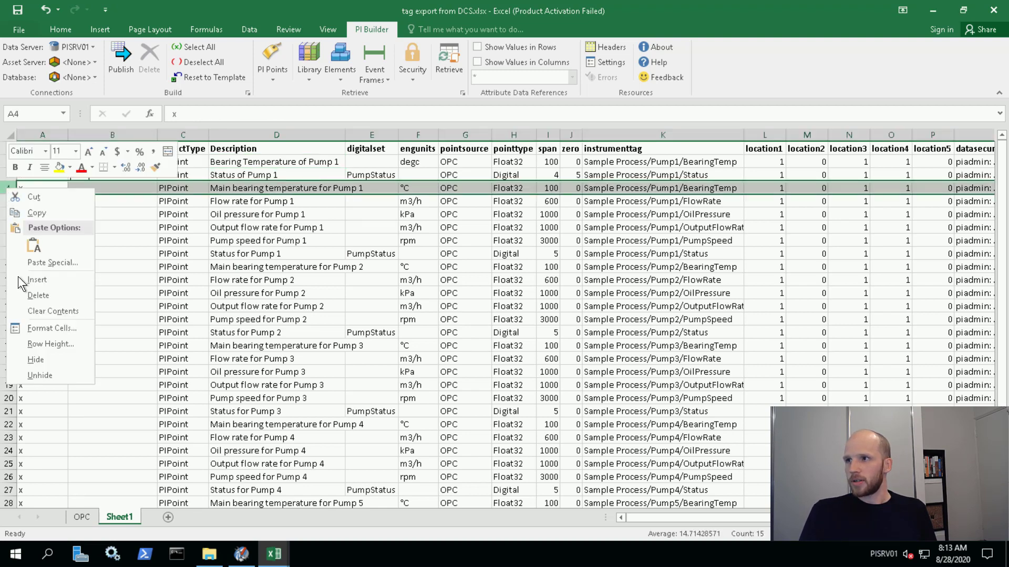
pyautogui.click(37, 295)
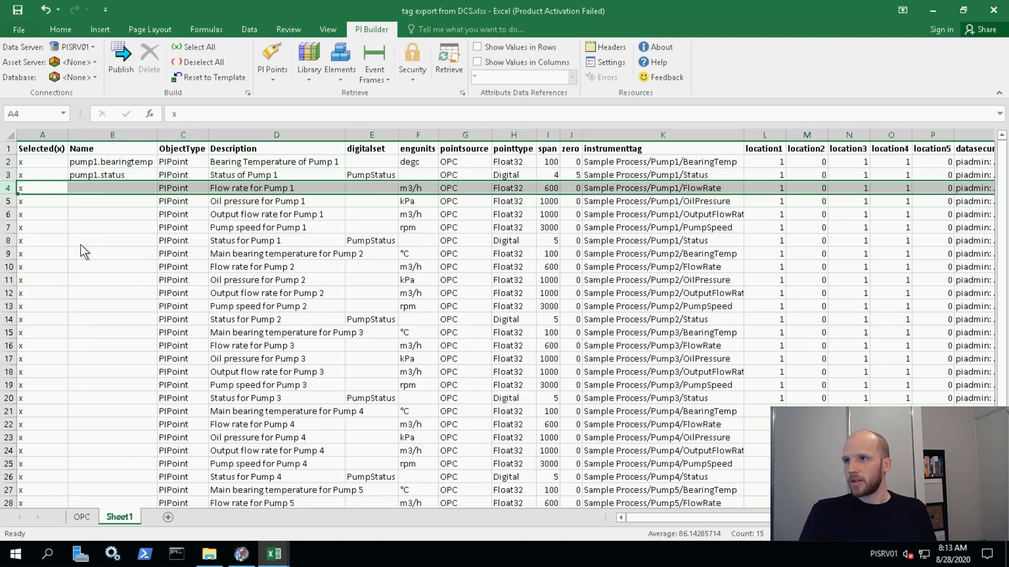
pyautogui.rightClick(9, 242)
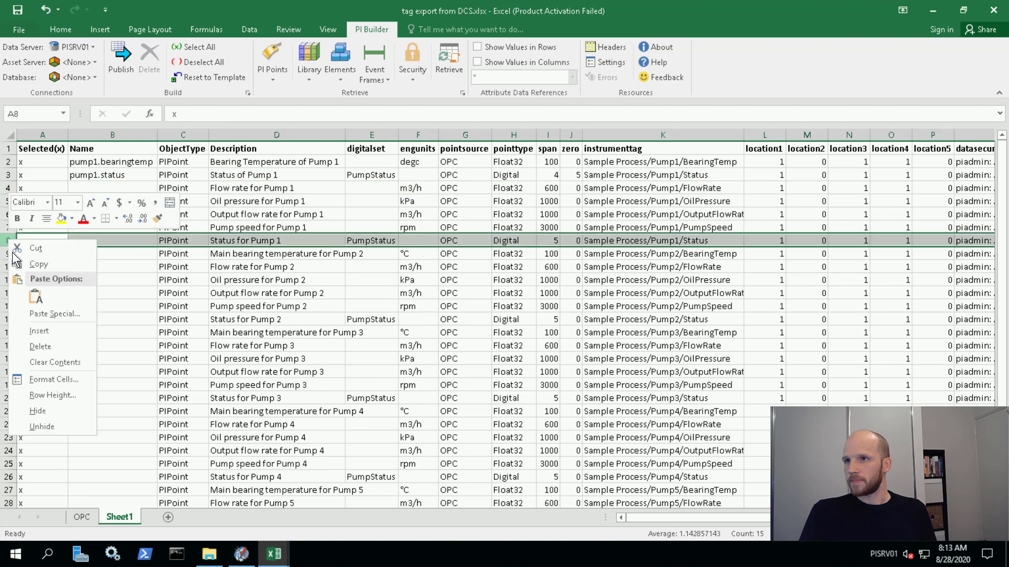
pyautogui.click(42, 346)
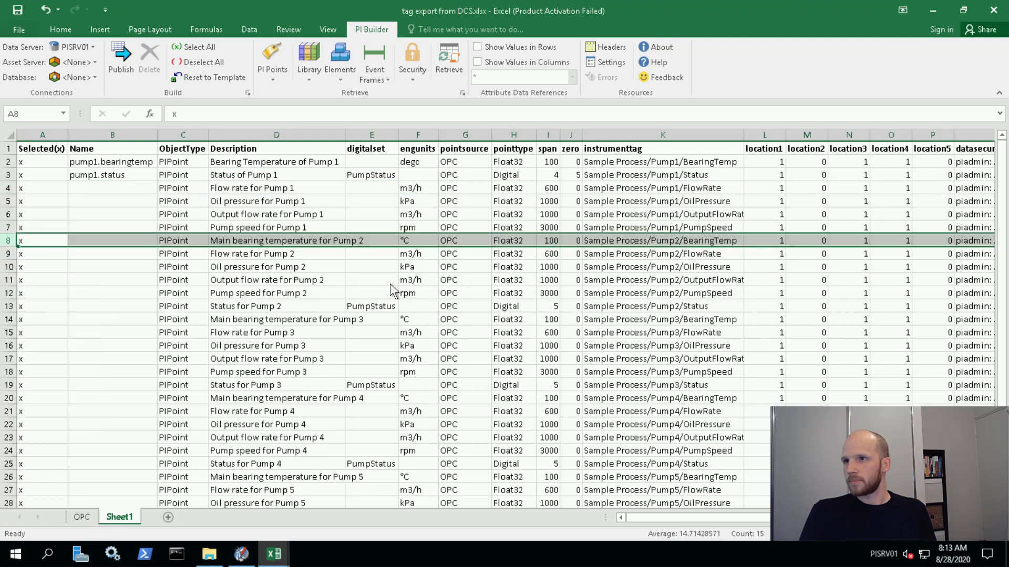
pyautogui.click(276, 201)
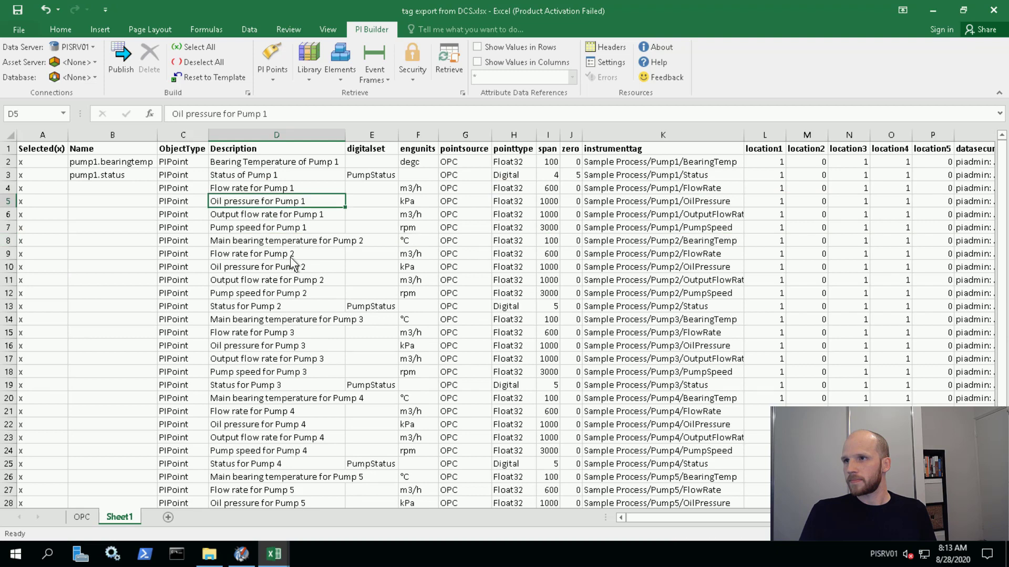
pyautogui.click(297, 175)
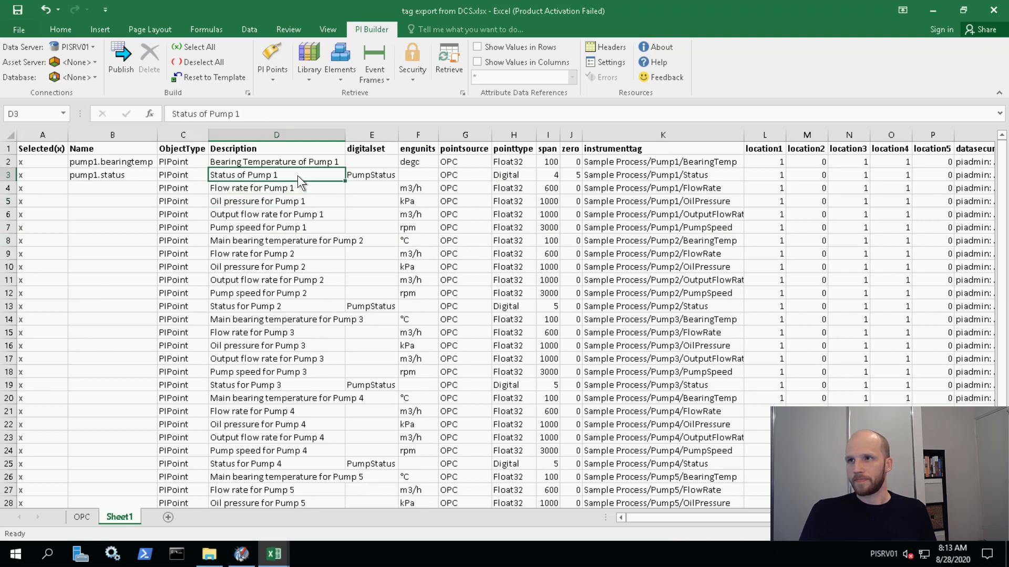
# Step: Review the empty Name cells and the instrumenttag entries from row 4 to the end of the list
pyautogui.click(108, 187)
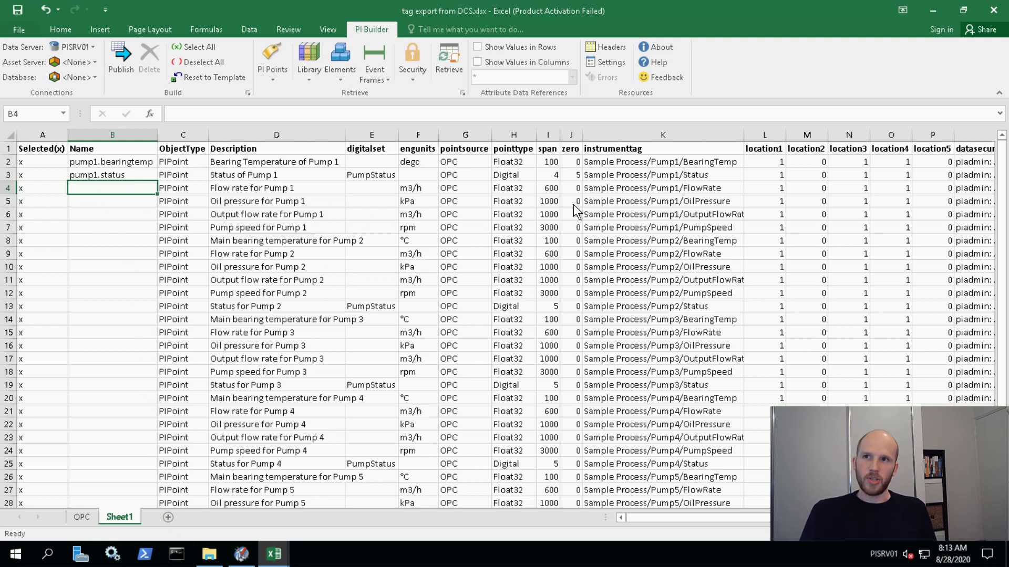
pyautogui.click(618, 191)
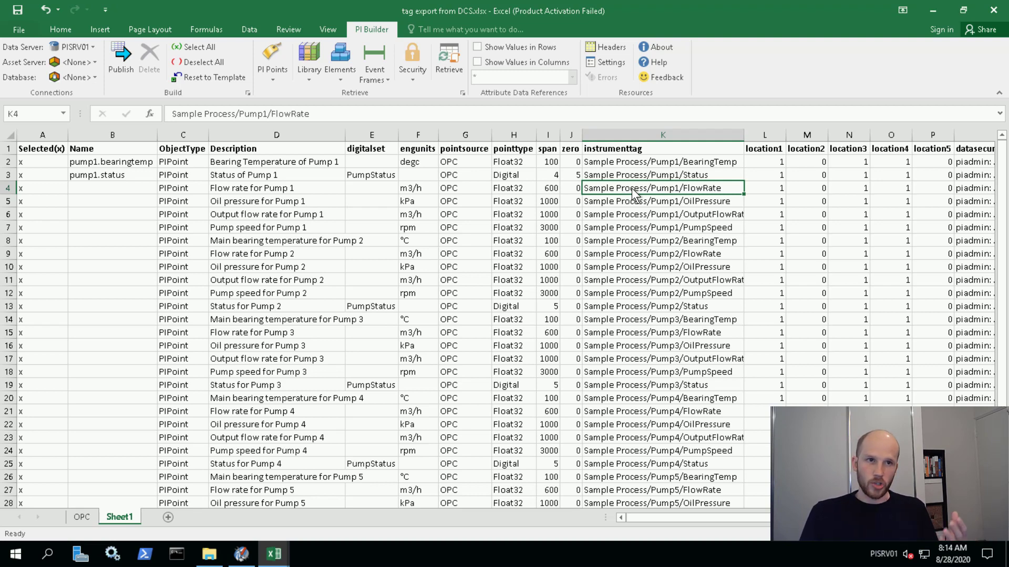
pyautogui.scroll(-4, 641, 373)
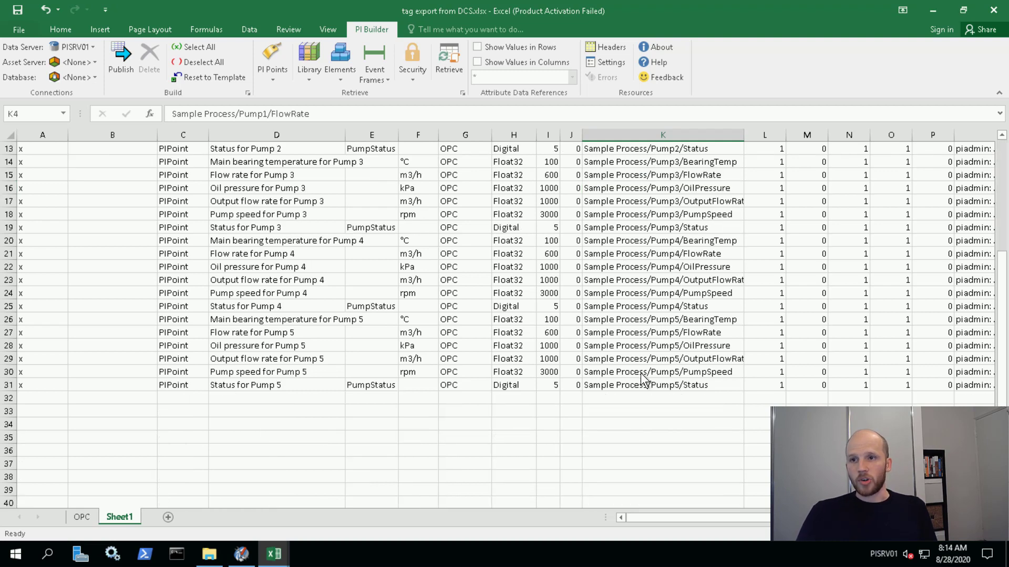
# Step: Copy the instrumenttag entries from row 4 to the last row into the Name column, starting at B4
pyautogui.keyDown('shift'); pyautogui.click(631, 386); pyautogui.keyUp('shift')
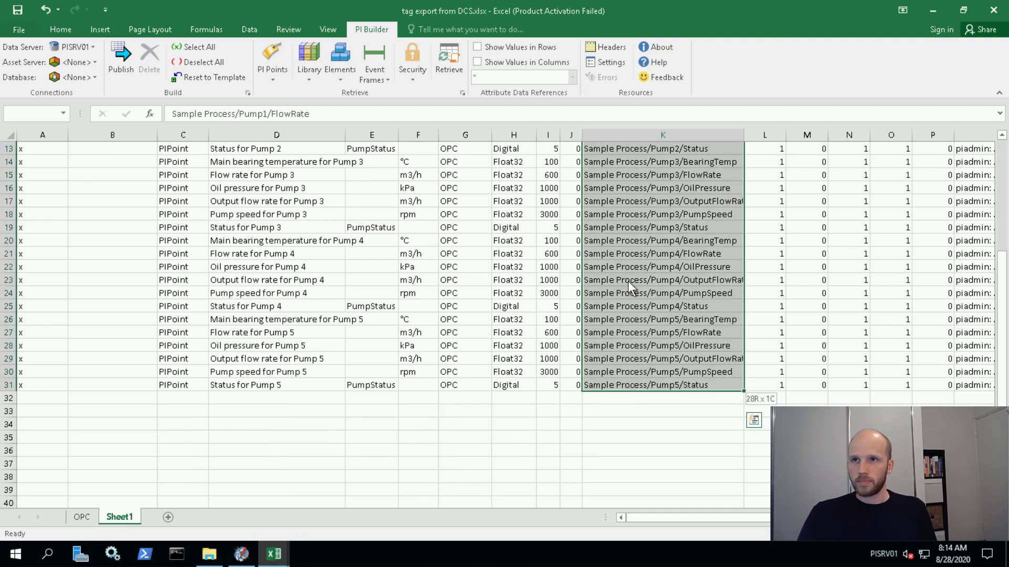
pyautogui.scroll(4, 619, 273)
pyautogui.hotkey('ctrl', 'c')
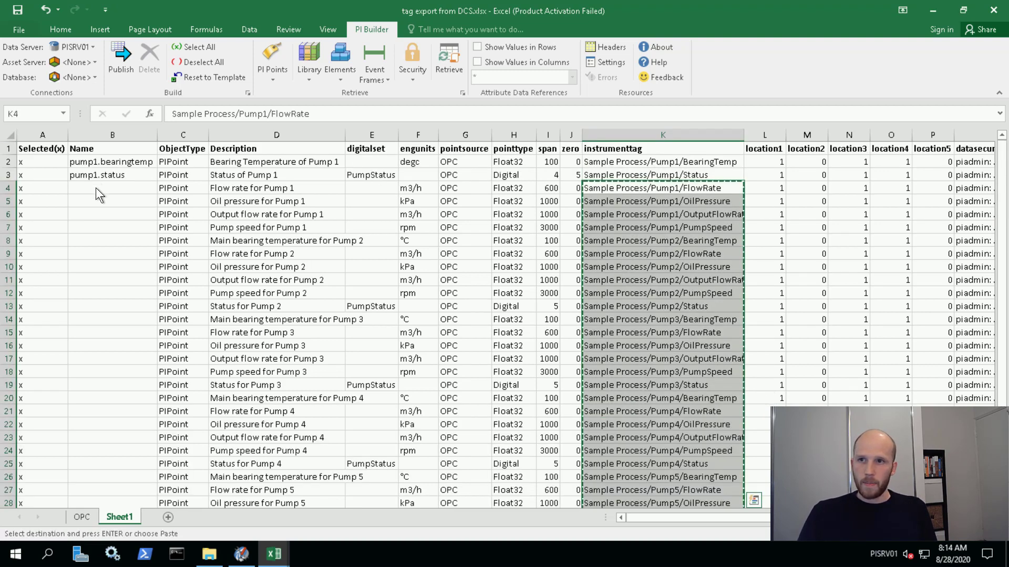
pyautogui.click(96, 188)
pyautogui.press('Return')
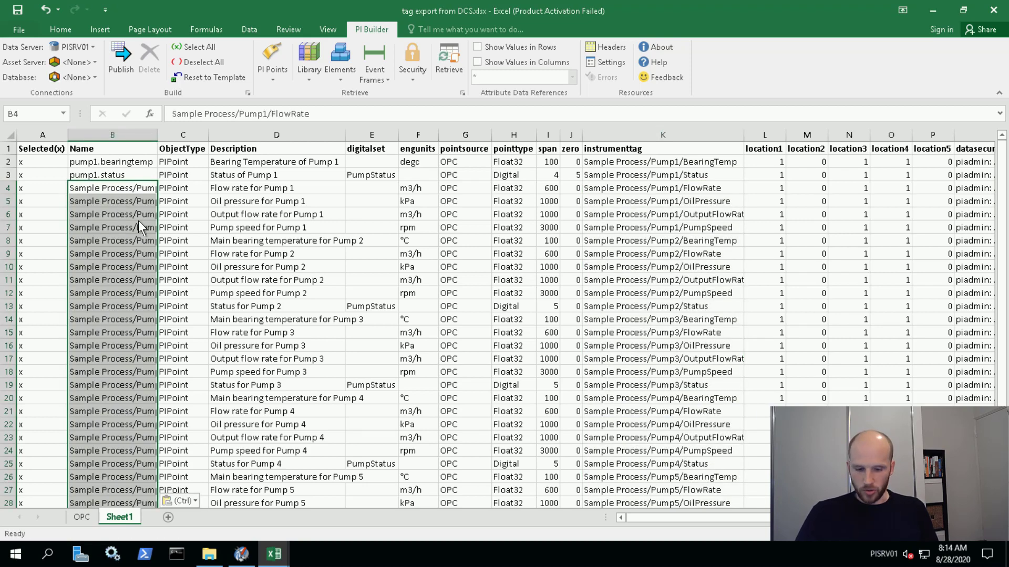
# Step: Remove the text "Sample Process/" from all the pasted Name entries using Find and Replace
pyautogui.hotkey('ctrl', 'f')
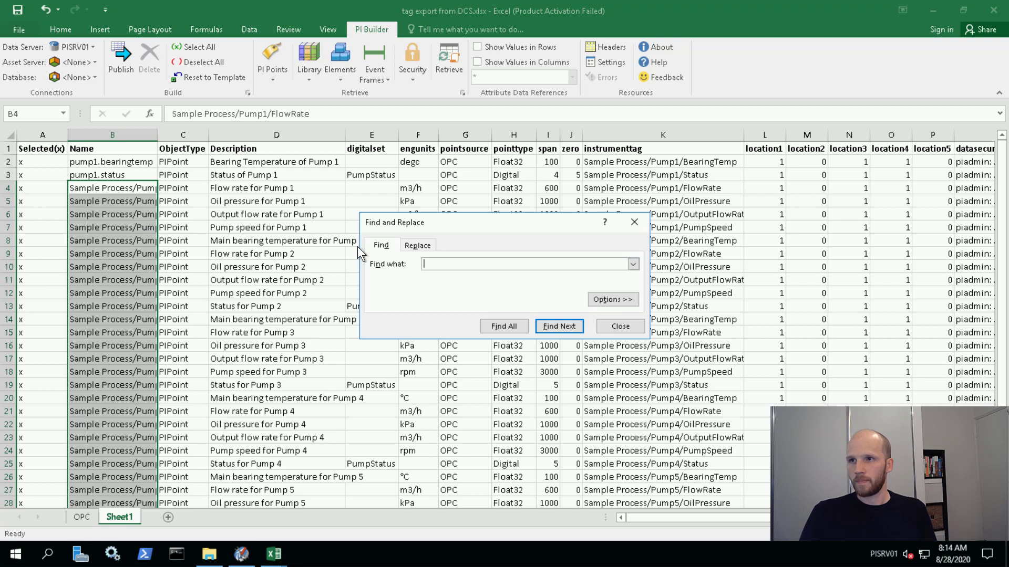
pyautogui.click(423, 244)
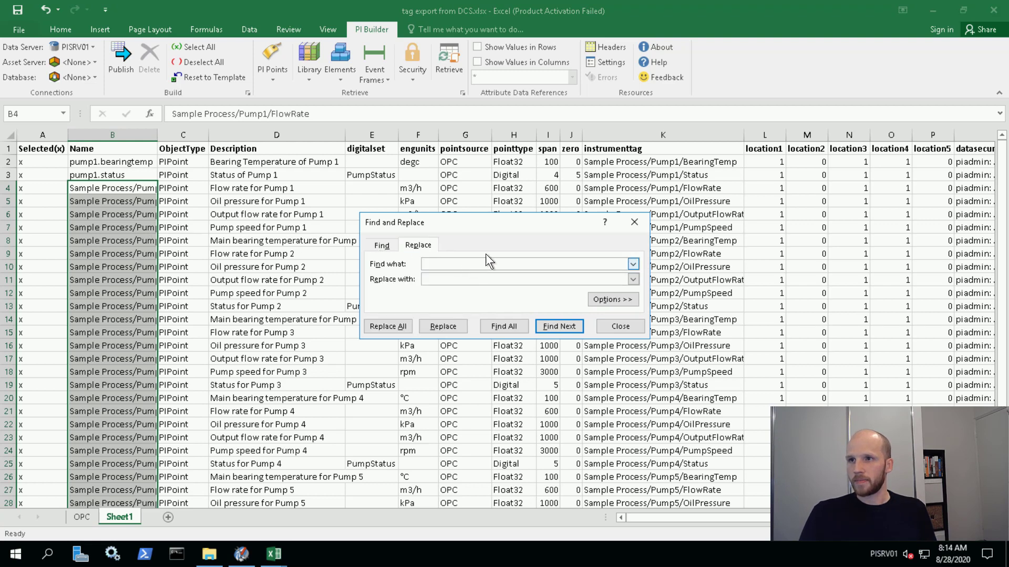
pyautogui.write('S')
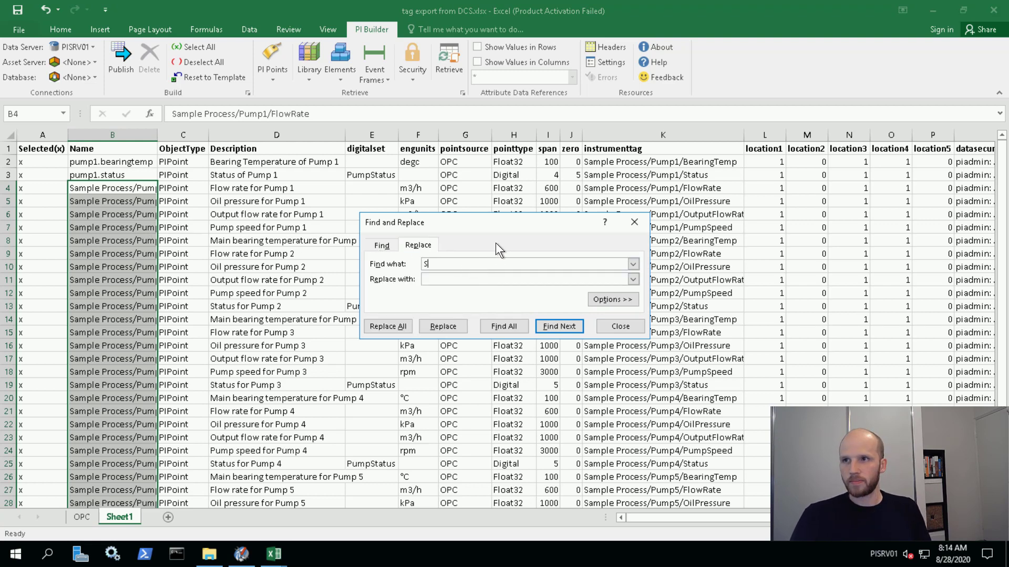
pyautogui.write('ample Process/')
pyautogui.click(391, 326)
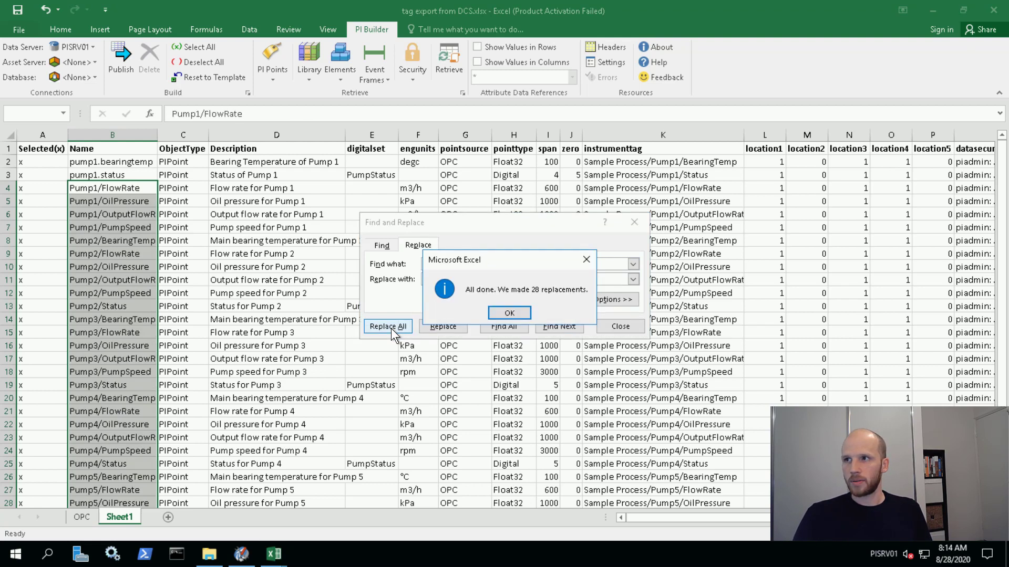
pyautogui.click(515, 312)
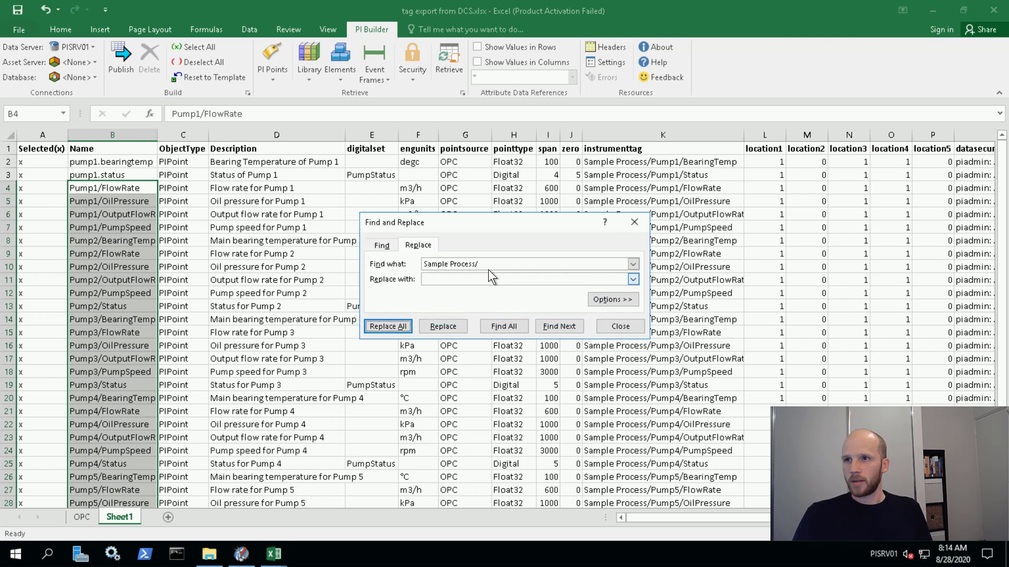
# Step: Replace every "/" with "." in the pasted Name entries and close Find and Replace
pyautogui.moveTo(478, 265); pyautogui.dragTo(384, 261)
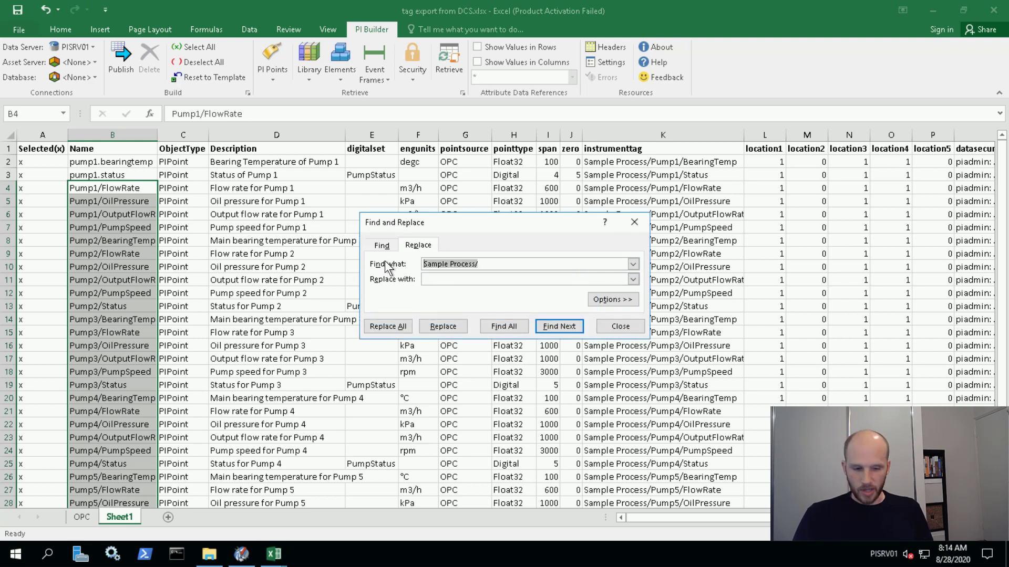
pyautogui.write('/')
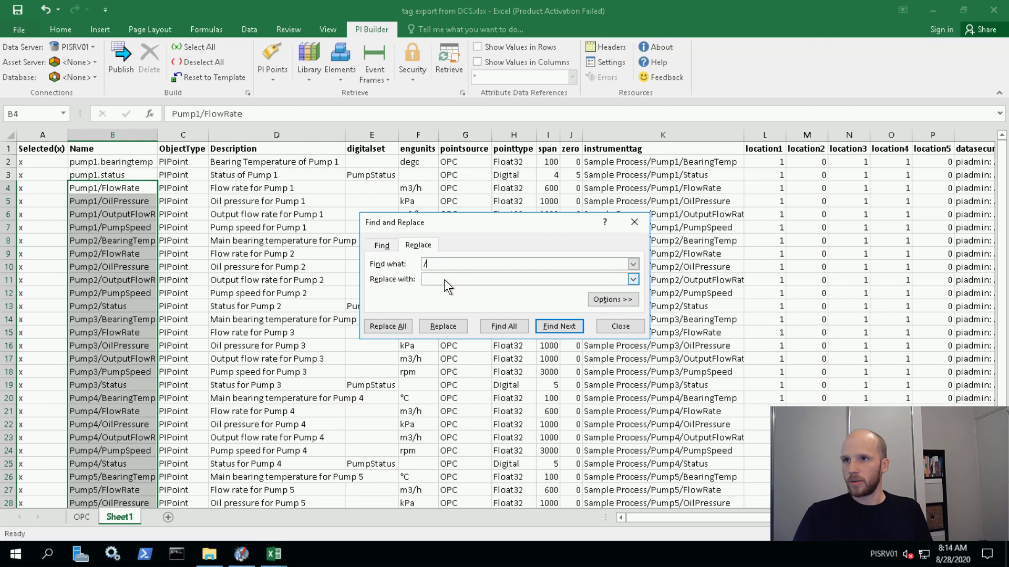
pyautogui.write('.')
pyautogui.click(393, 327)
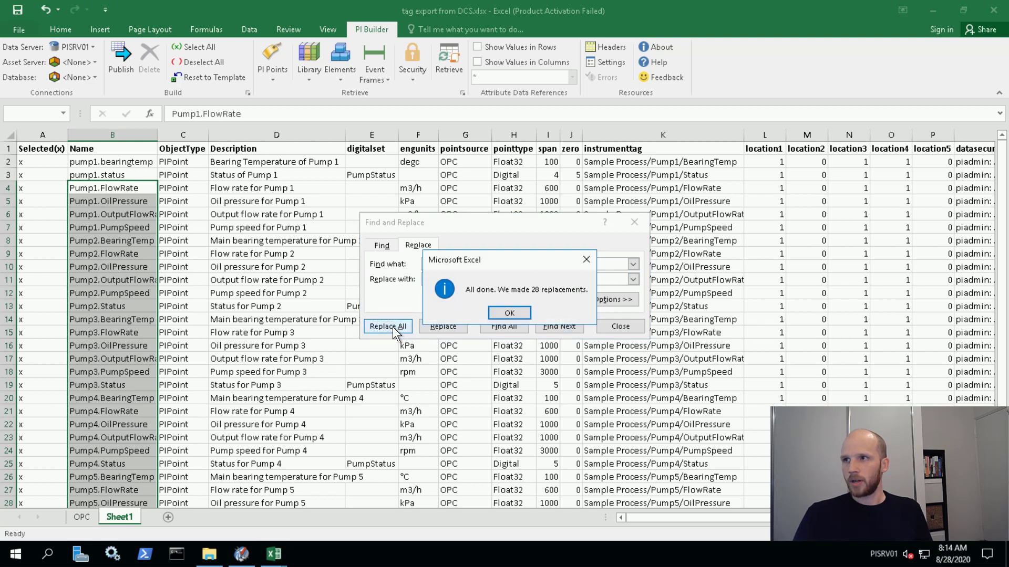
pyautogui.click(511, 313)
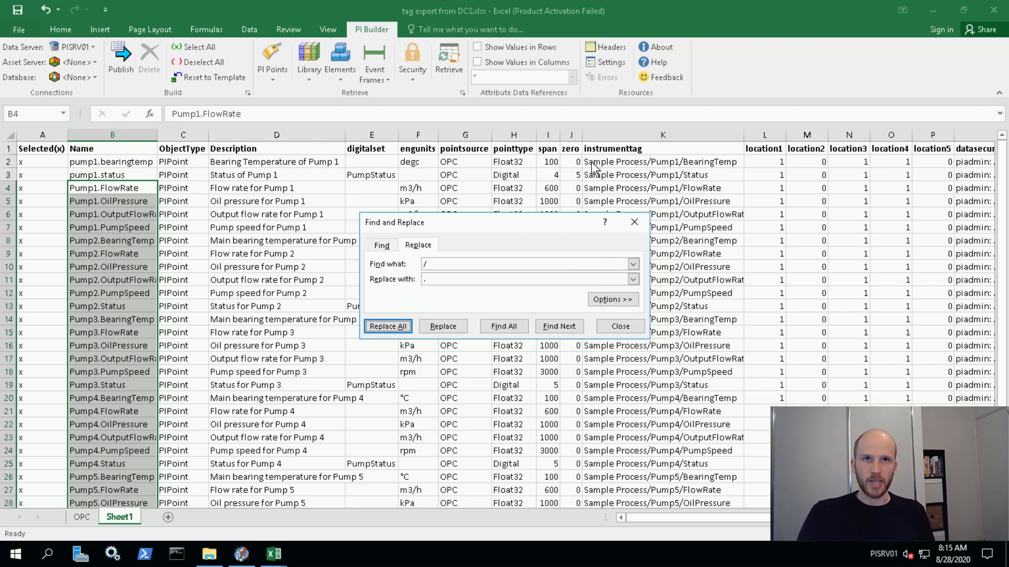
pyautogui.click(620, 326)
pyautogui.click(183, 188)
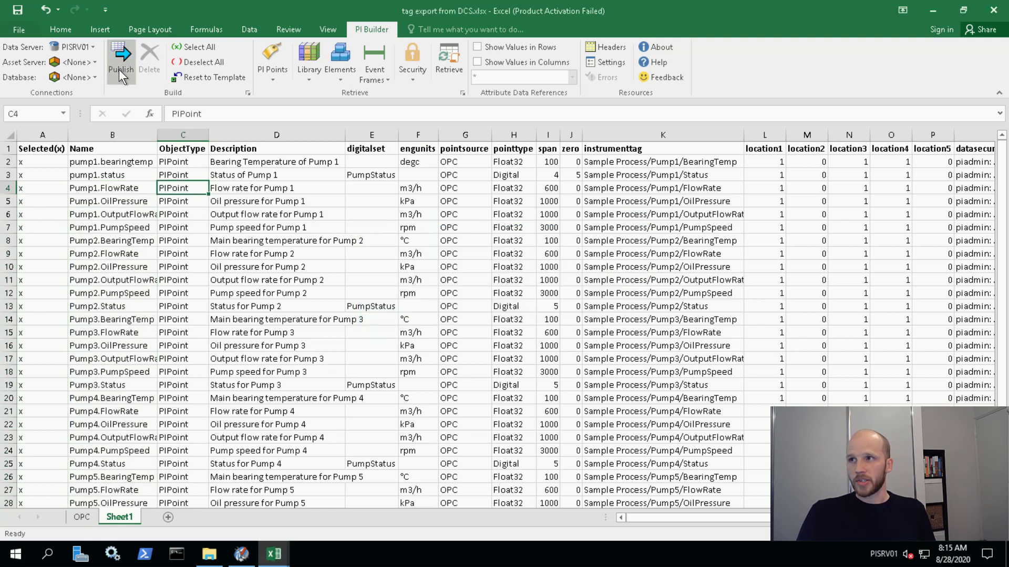
# Step: Publish the selected PI points in Create Only mode, continuing past the errors for the two existing pump1 points
pyautogui.click(119, 66)
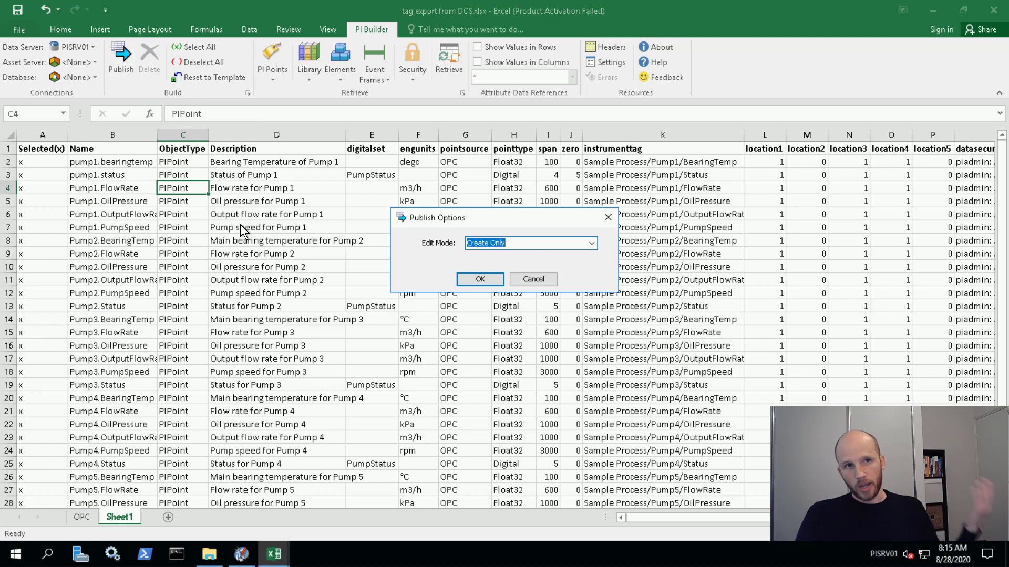
pyautogui.click(592, 243)
pyautogui.click(544, 257)
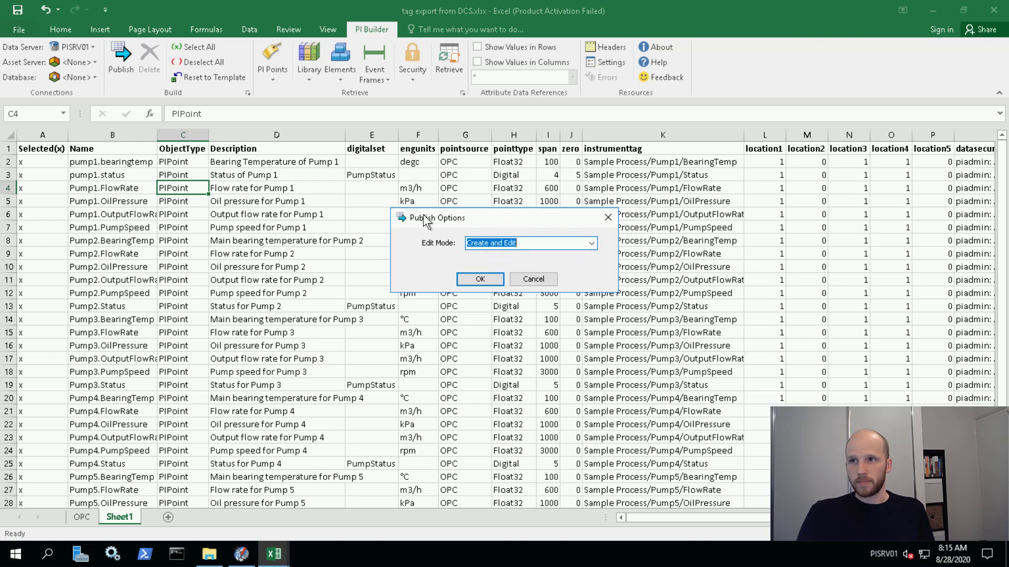
pyautogui.click(591, 243)
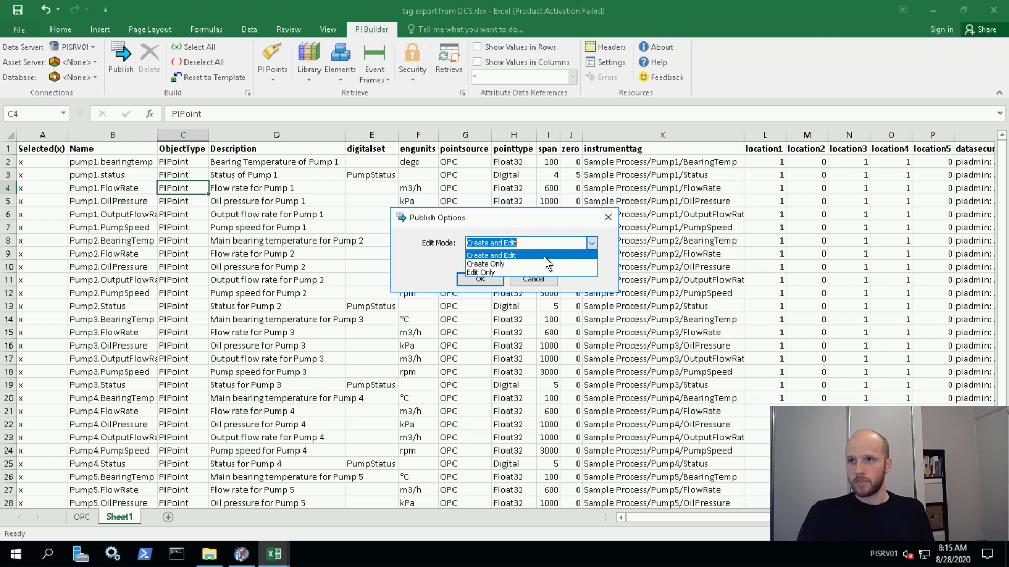
pyautogui.click(502, 263)
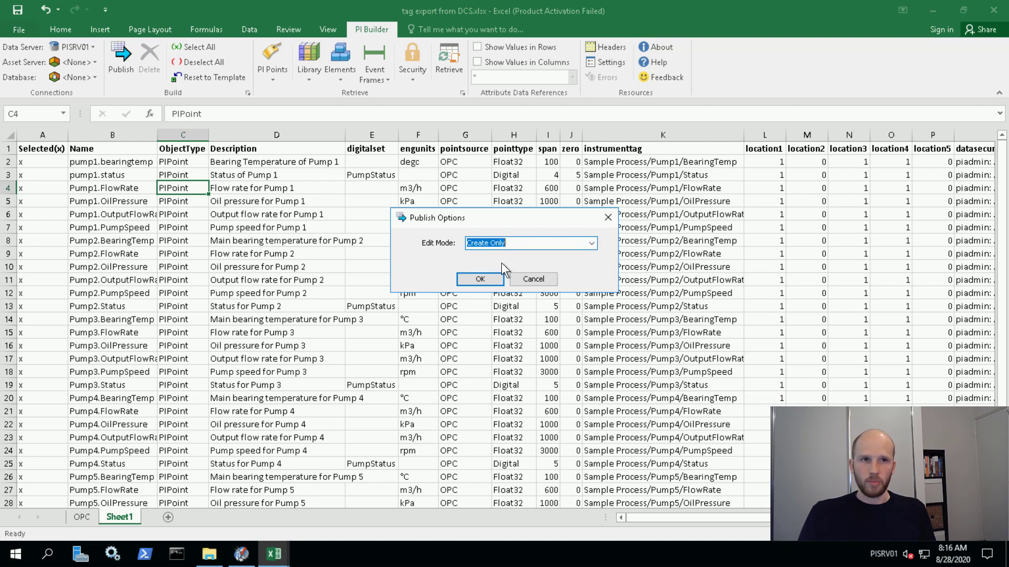
pyautogui.click(479, 279)
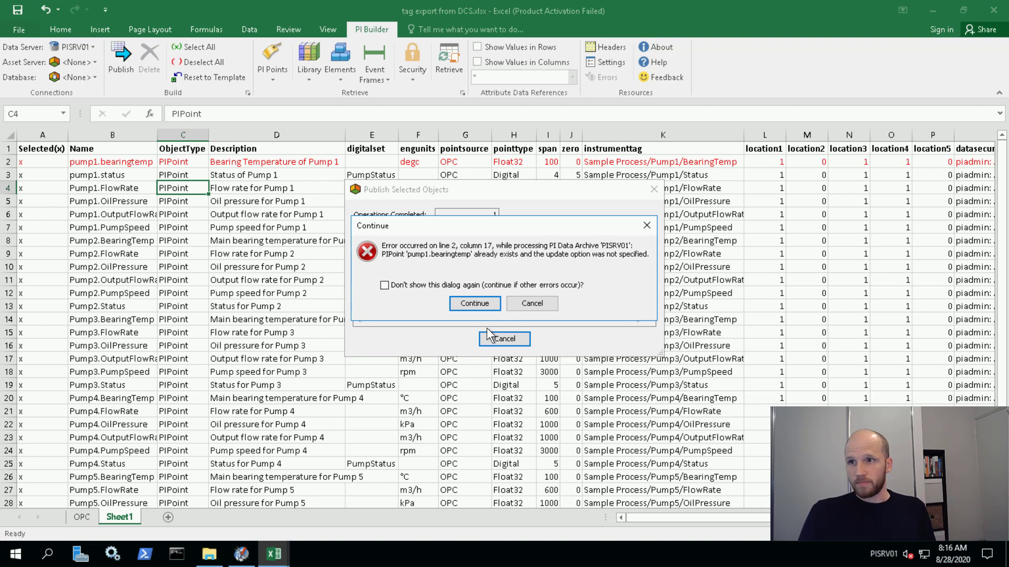
pyautogui.click(461, 304)
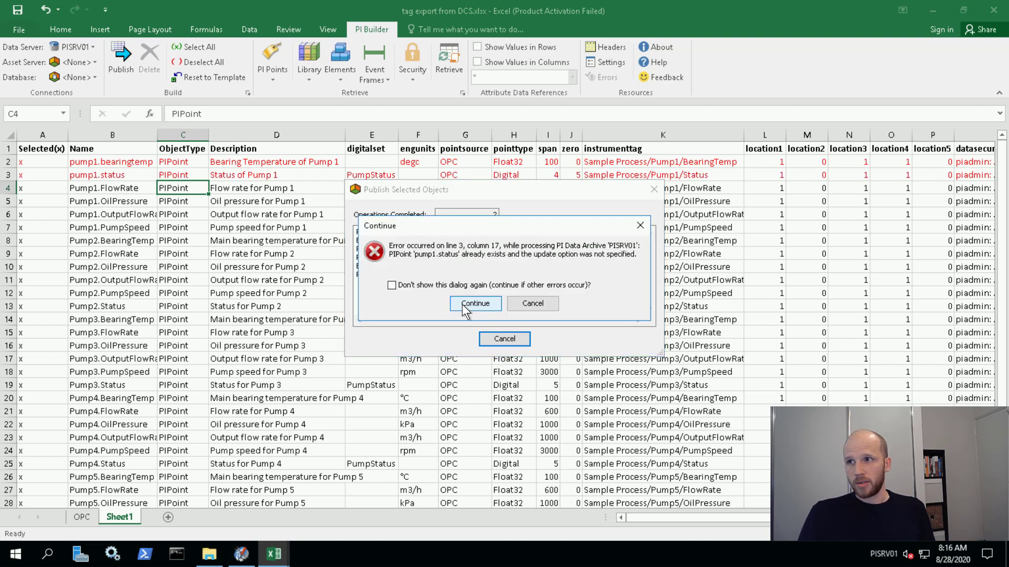
pyautogui.click(461, 304)
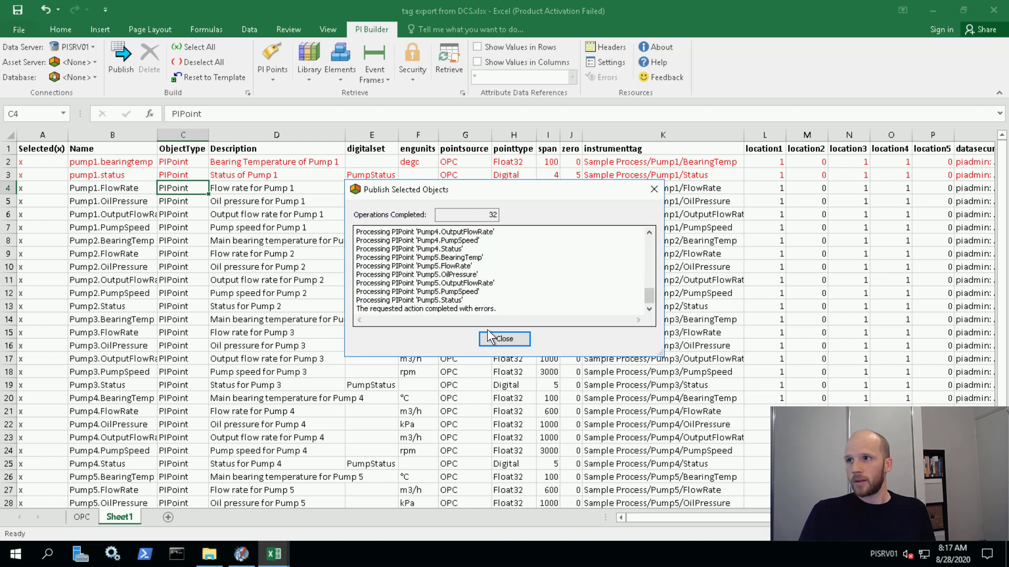
pyautogui.click(492, 339)
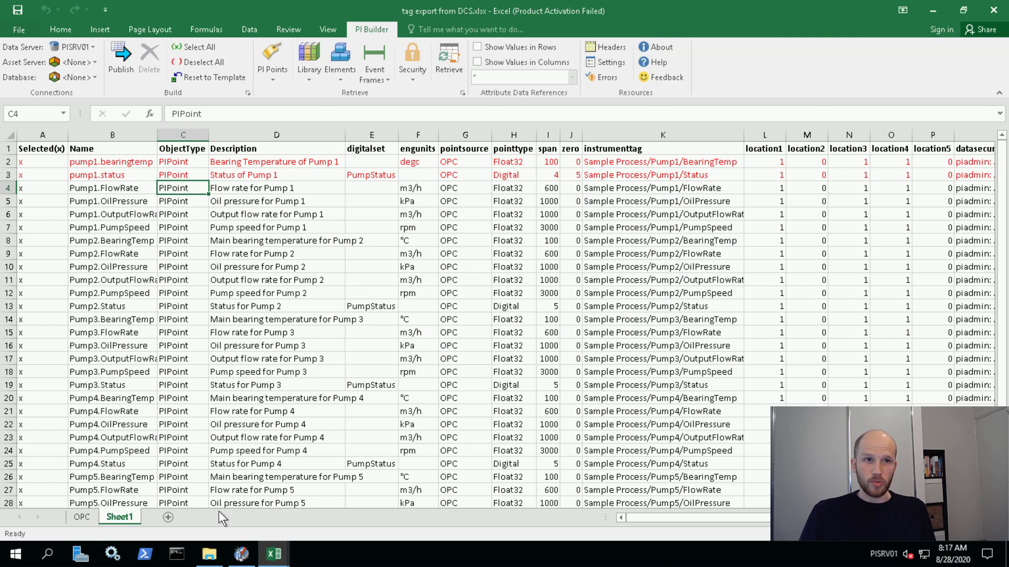
# Step: Switch to PI System Management Tools, search for tags with point source opc, and add all of them to the current values list
pyautogui.click(241, 554)
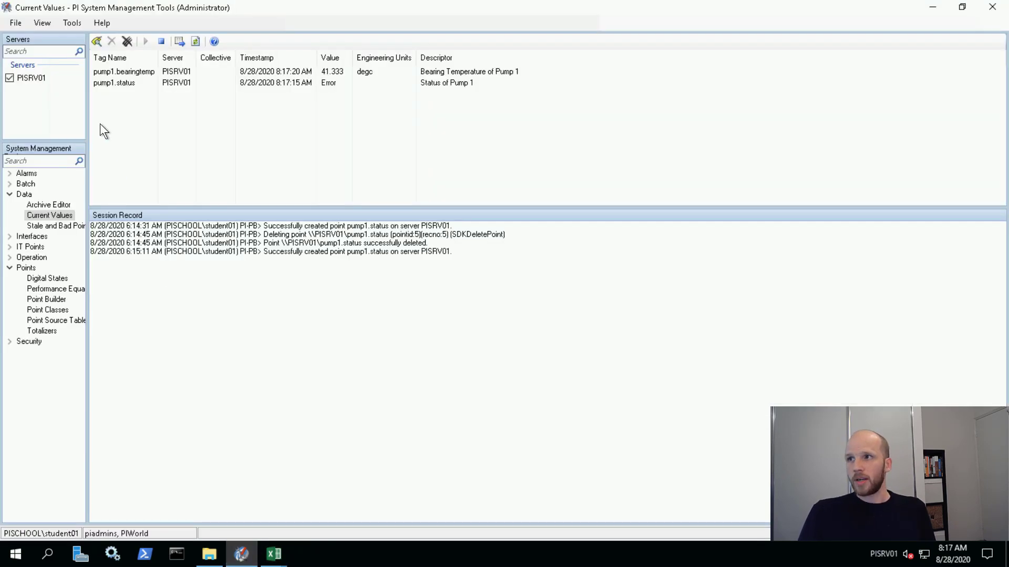
pyautogui.click(97, 42)
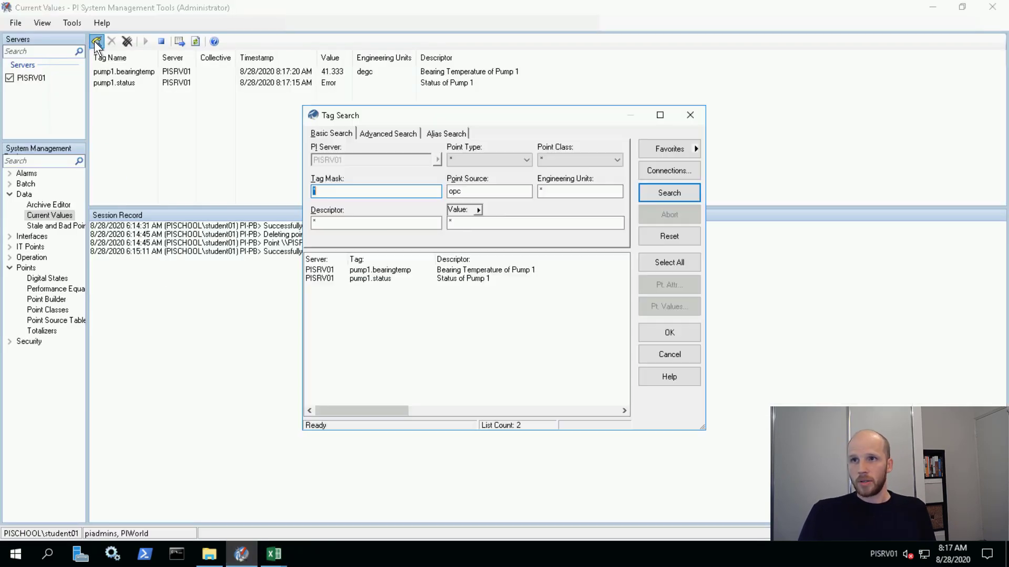
pyautogui.click(694, 199)
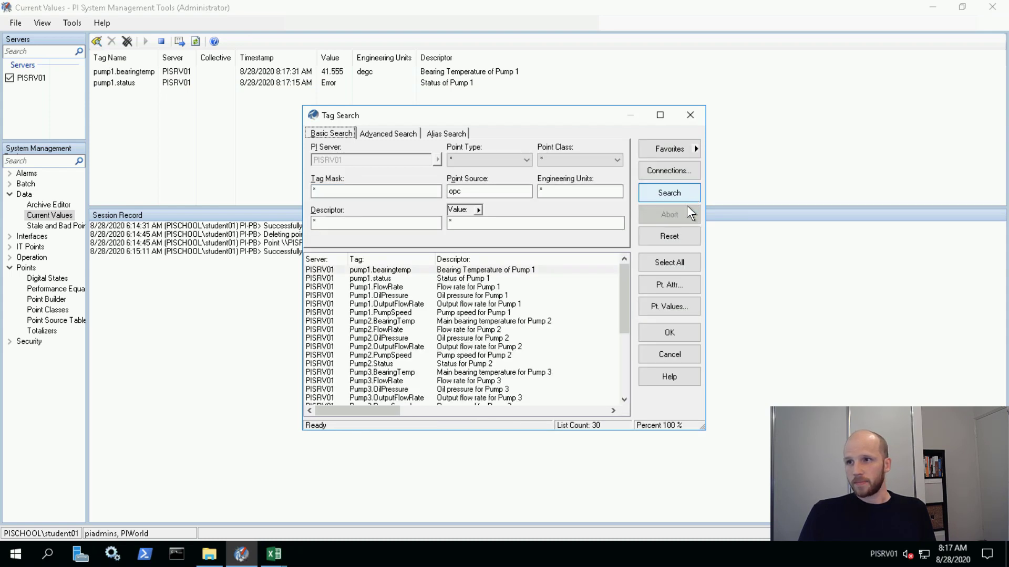
pyautogui.click(677, 265)
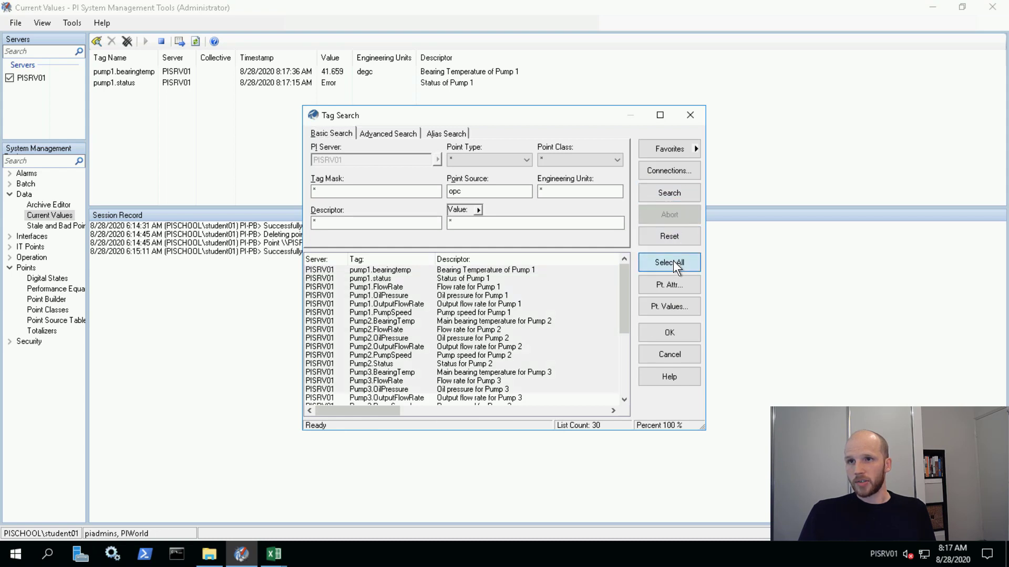
pyautogui.click(674, 333)
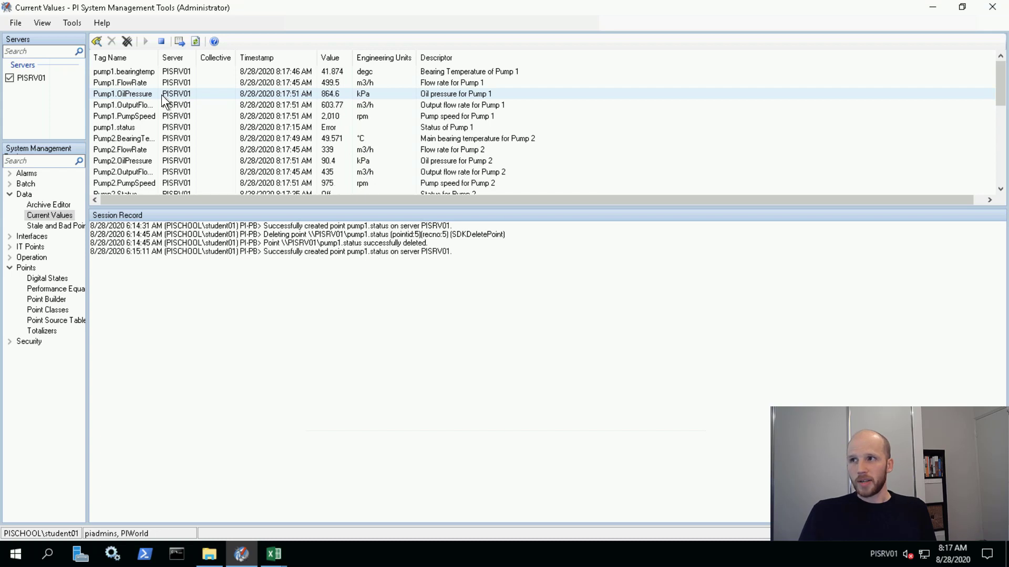
# Step: Compare the pump1.bearingtemp and pump1.status tags with the newly created points in the current values list
pyautogui.click(129, 71)
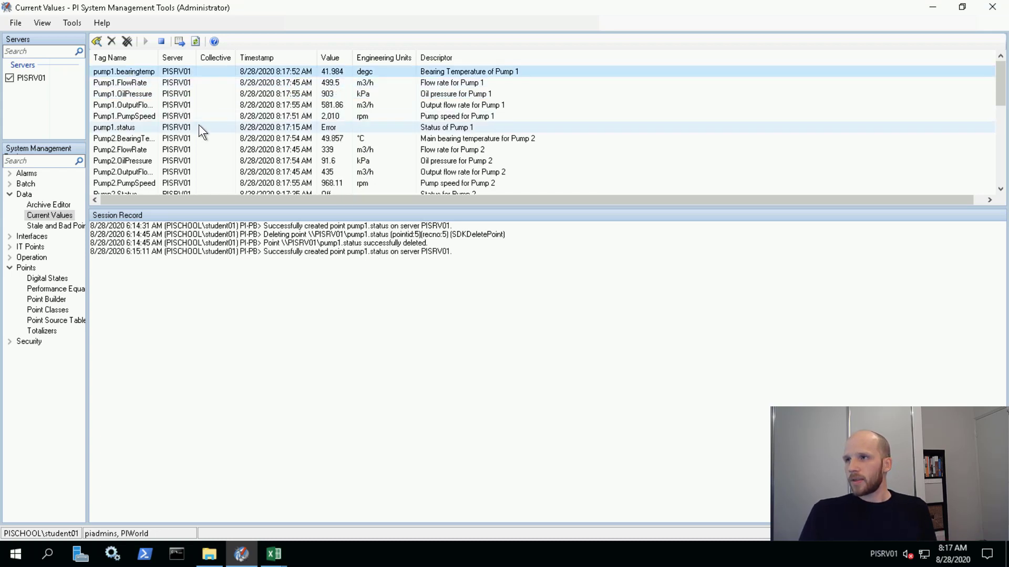
pyautogui.click(163, 128)
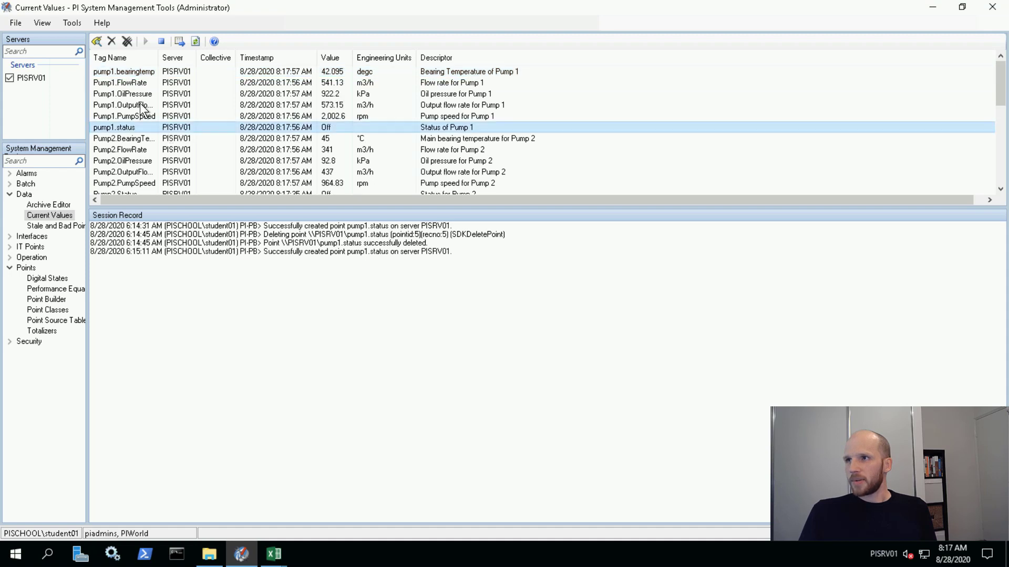
pyautogui.click(121, 70)
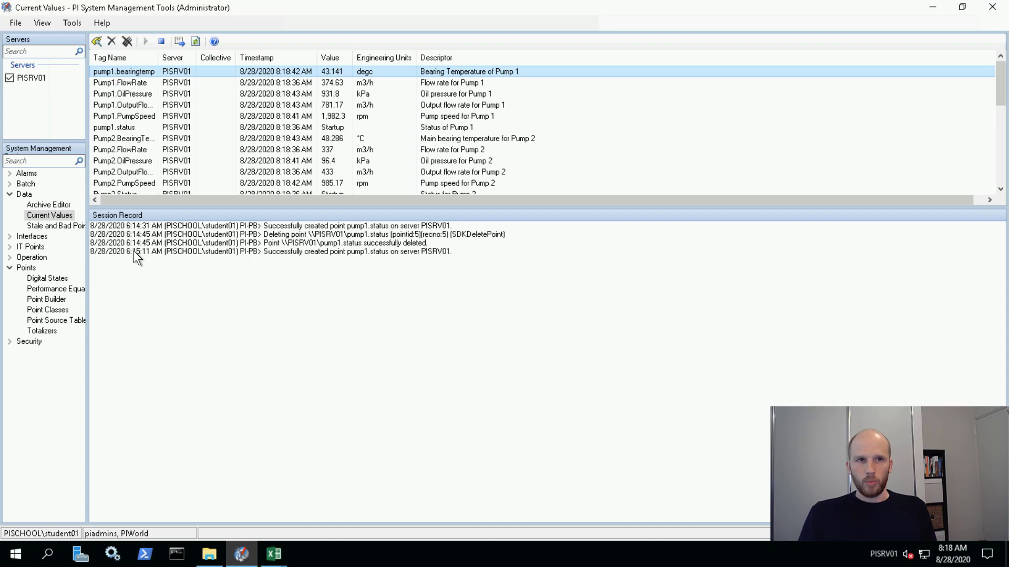
# Step: Switch back to the tag export workbook in Excel, deselect all rows, and mark only pump1.bearingtemp and pump1.status with x
pyautogui.click(270, 565)
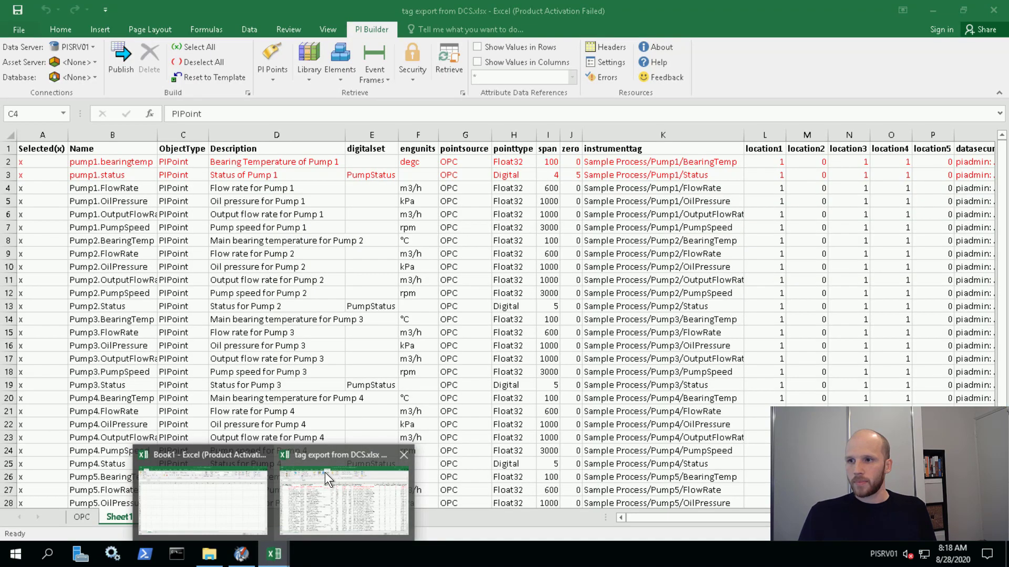
pyautogui.click(323, 468)
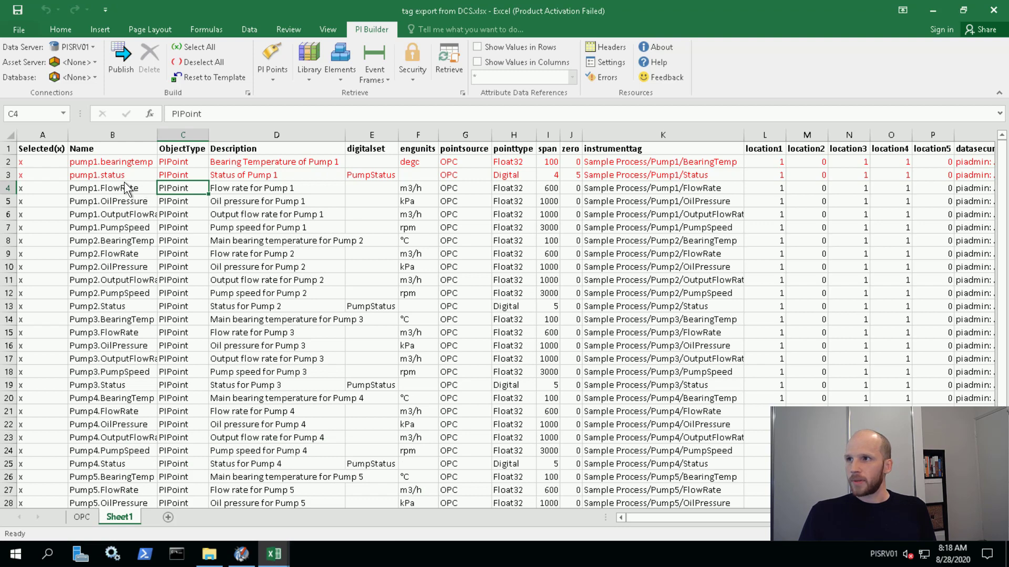
pyautogui.click(33, 161)
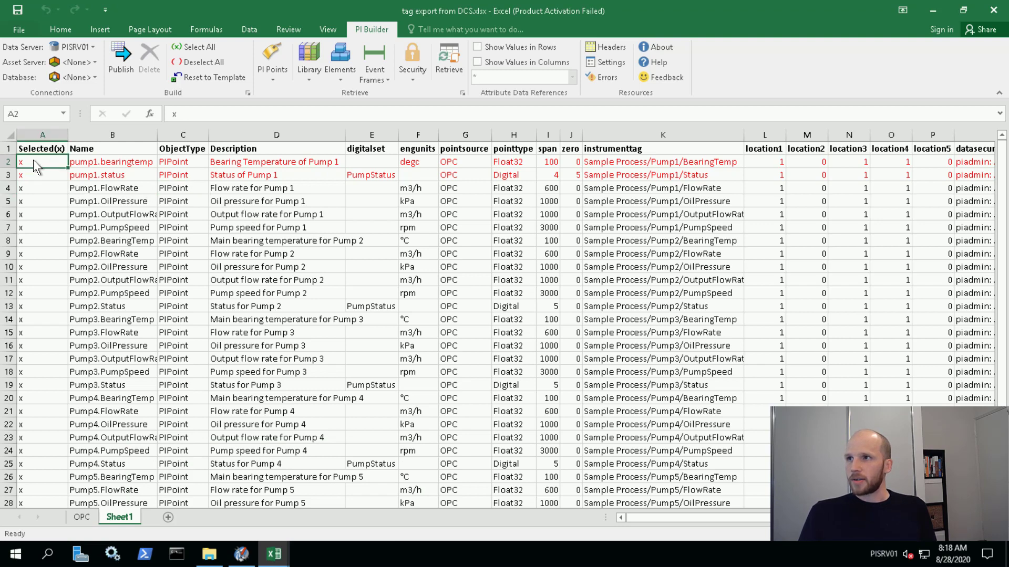
pyautogui.click(218, 63)
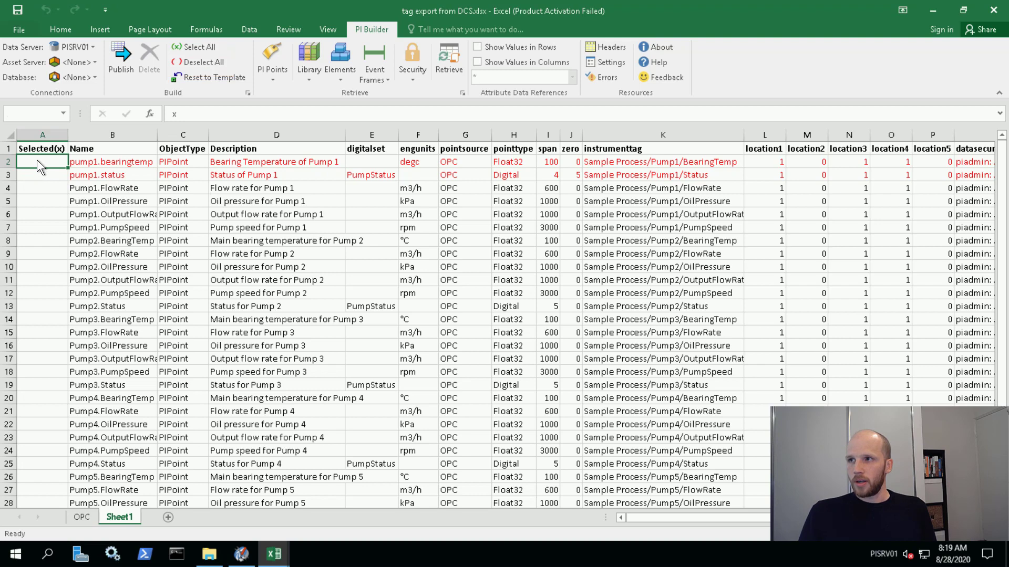
pyautogui.write('x')
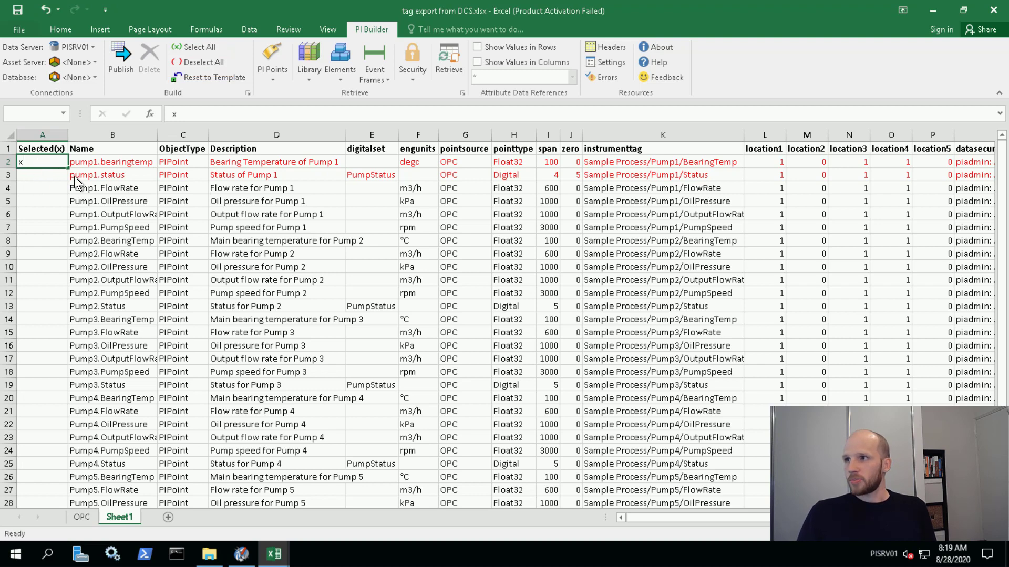
pyautogui.press('Return')
pyautogui.write('x')
pyautogui.click(113, 163)
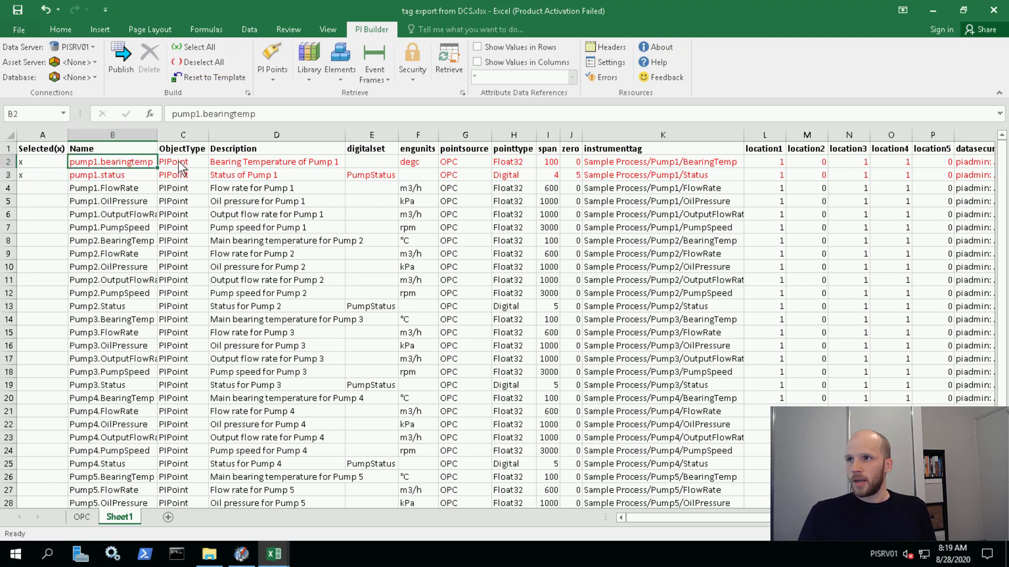
# Step: Insert a new column between the Name and ObjectType columns and give it the header NewName
pyautogui.click(173, 164)
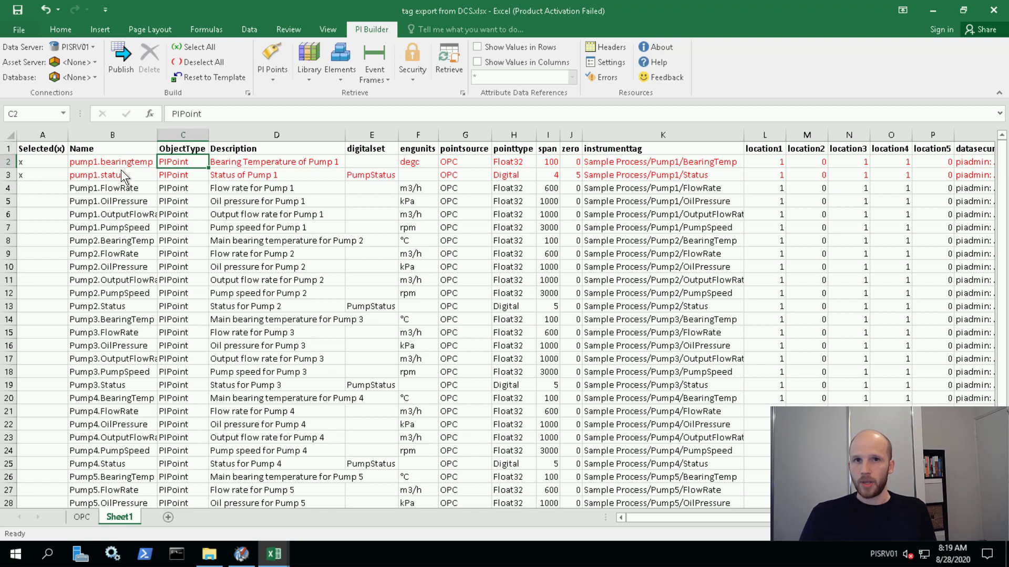
pyautogui.click(96, 163)
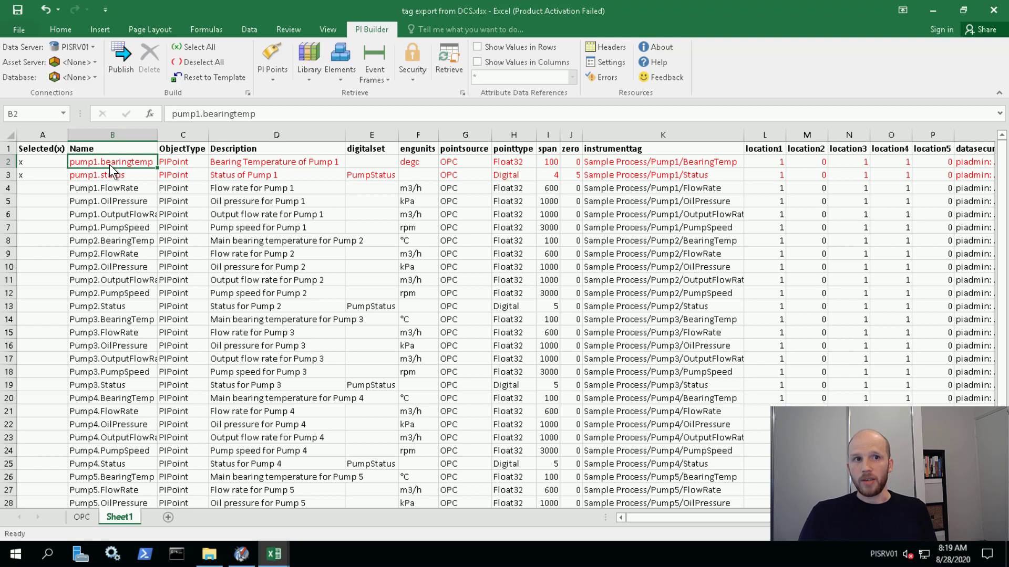
pyautogui.rightClick(185, 134)
pyautogui.press('Escape')
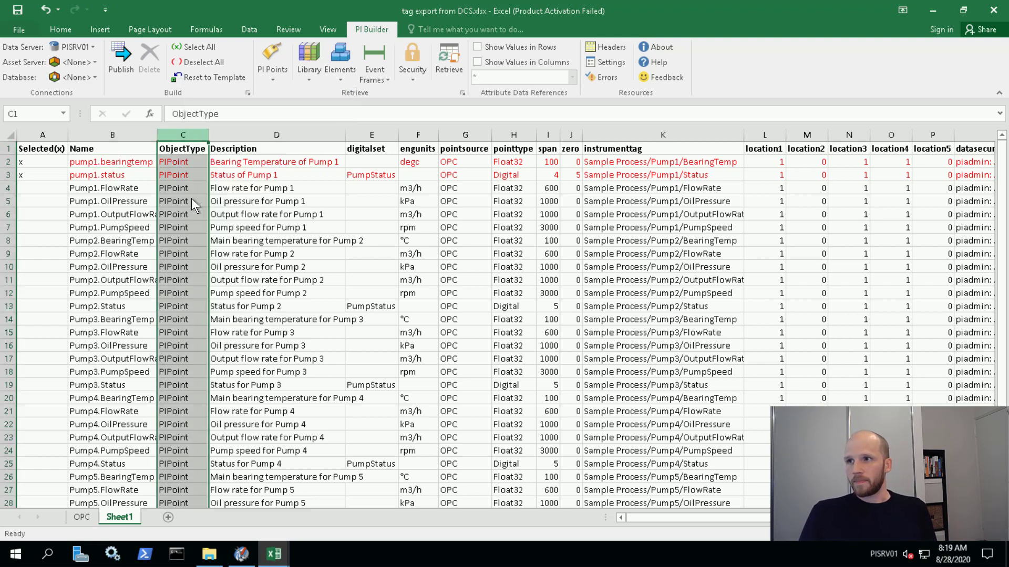
pyautogui.click(182, 150)
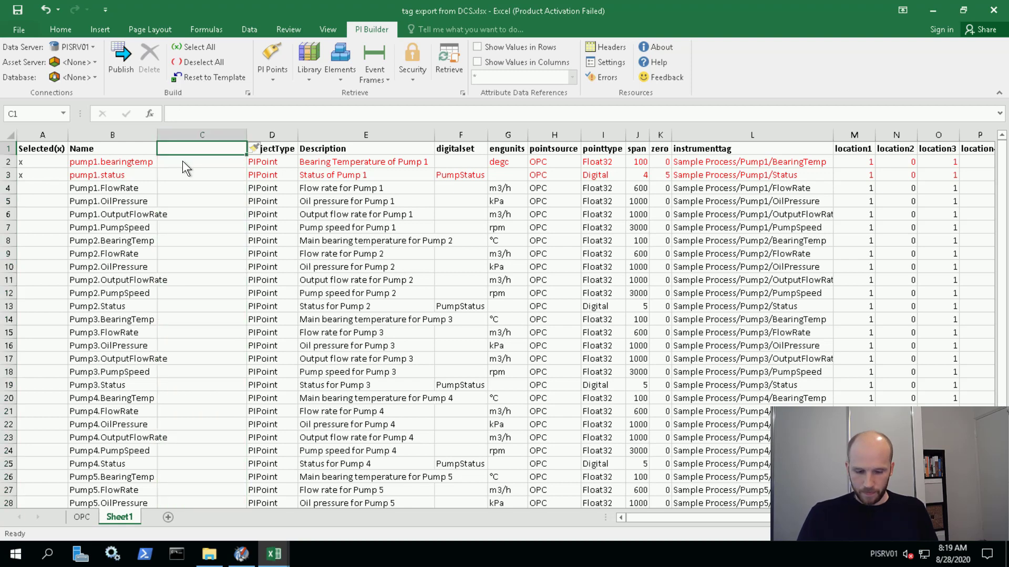
pyautogui.write('NewName')
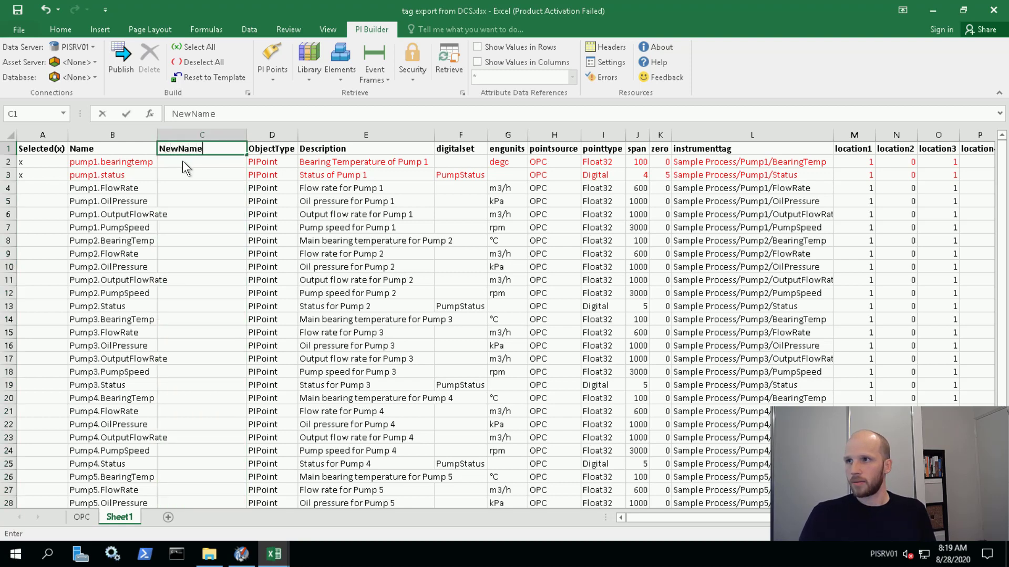
pyautogui.click(181, 160)
# Step: Copy the names pump1.bearingtemp and pump1.status into the NewName column of the same rows
pyautogui.moveTo(136, 178); pyautogui.dragTo(137, 163)
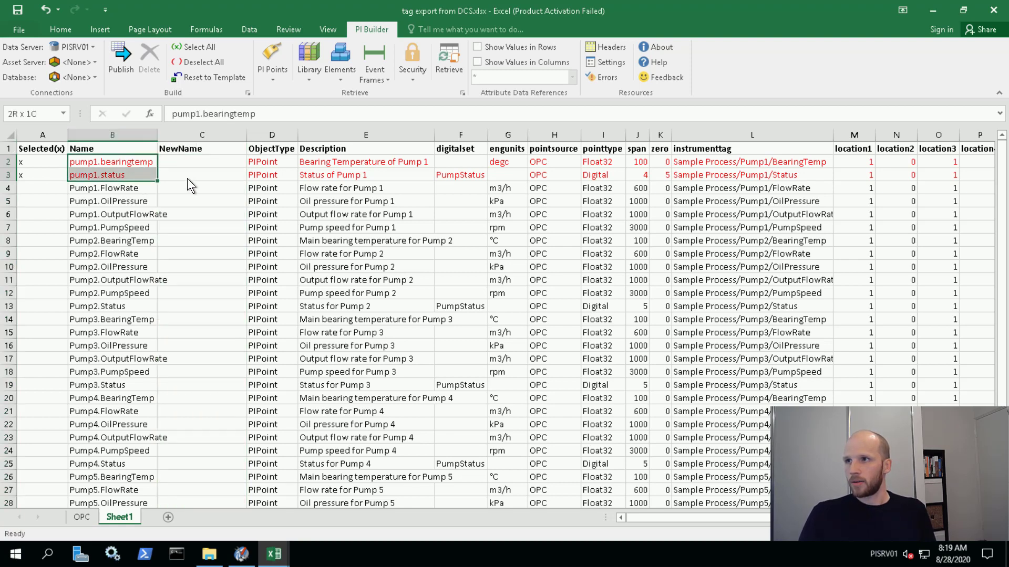
pyautogui.hotkey('ctrl', 'c')
pyautogui.press('Escape')
pyautogui.click(184, 159)
pyautogui.hotkey('ctrl', 'v')
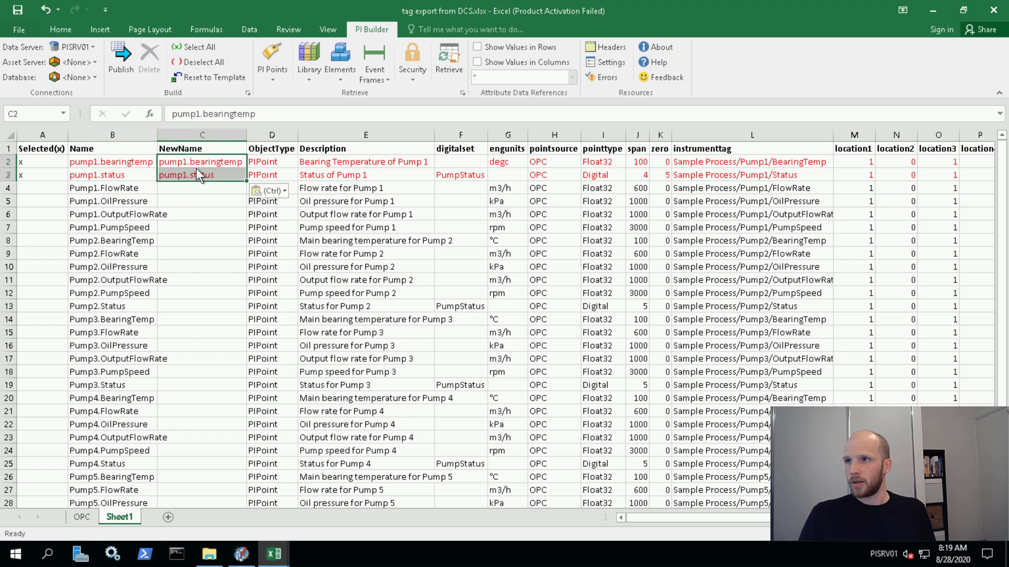
# Step: Correct the capitalization of the bearing temperature point's new name to Pump1.BearingTemp
pyautogui.click(184, 161)
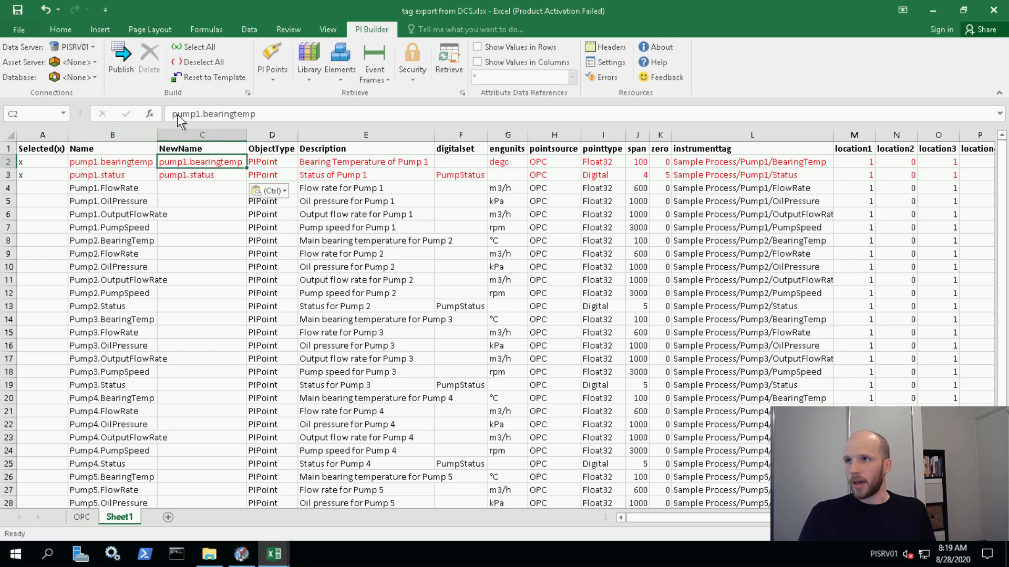
pyautogui.click(178, 115)
pyautogui.press('BackSpace')
pyautogui.write('P')
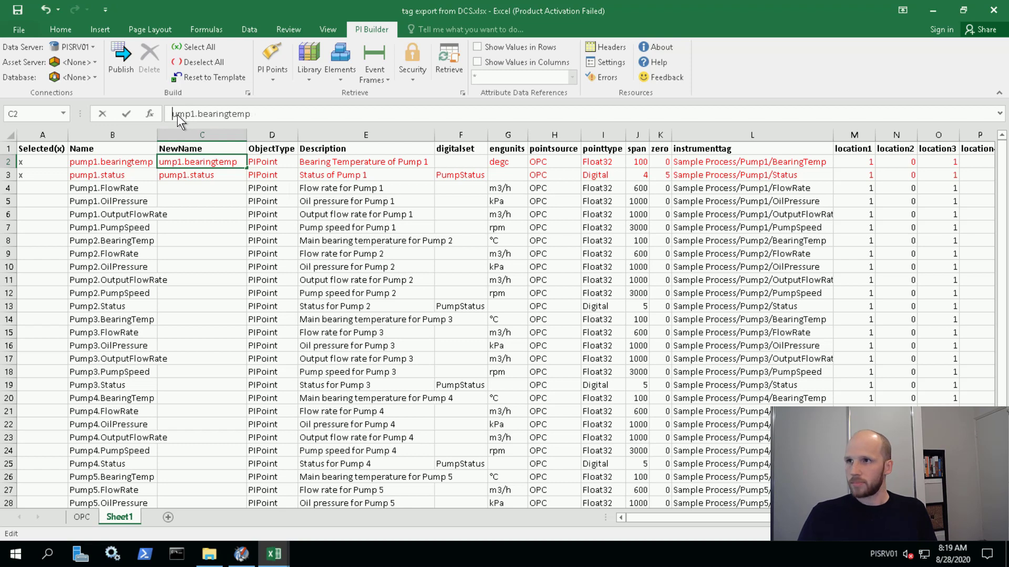
pyautogui.click(203, 115)
pyautogui.press('Delete')
pyautogui.write('B')
pyautogui.click(240, 114)
pyautogui.press('Delete')
pyautogui.write('T')
pyautogui.press('Return')
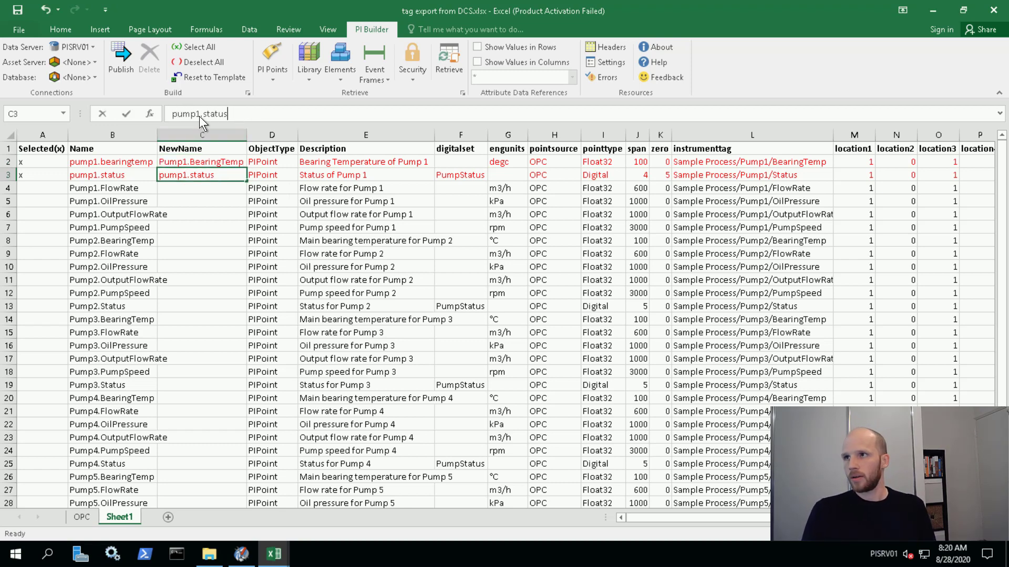
# Step: Set the status point's entry in the NewName column to Pump1.Status
pyautogui.click(178, 114)
pyautogui.press('BackSpace')
pyautogui.write('P')
pyautogui.press('Return')
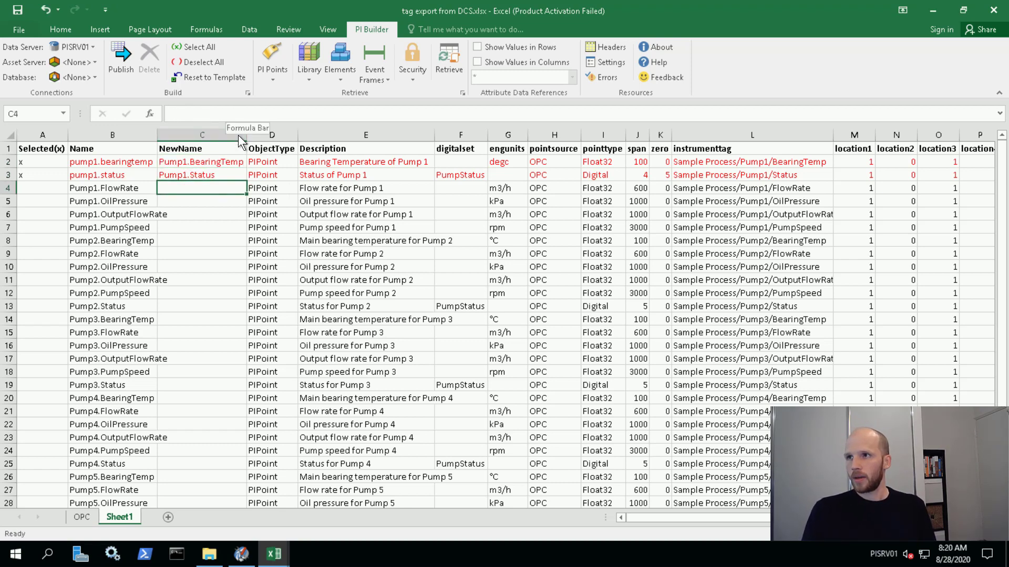
# Step: Publish the two selected pump1 points in Edit Only mode and close the publishing report
pyautogui.click(127, 76)
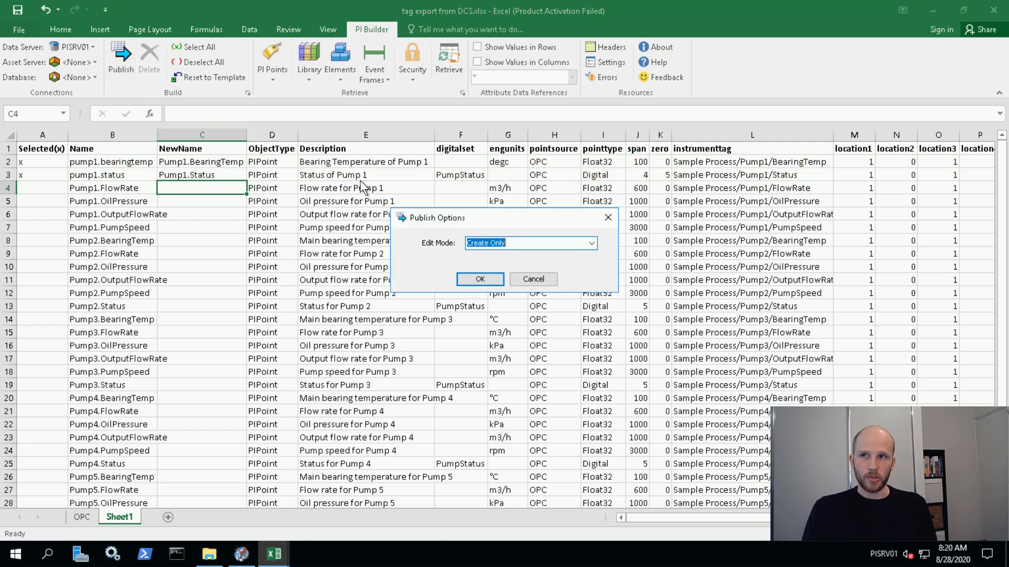
pyautogui.click(592, 245)
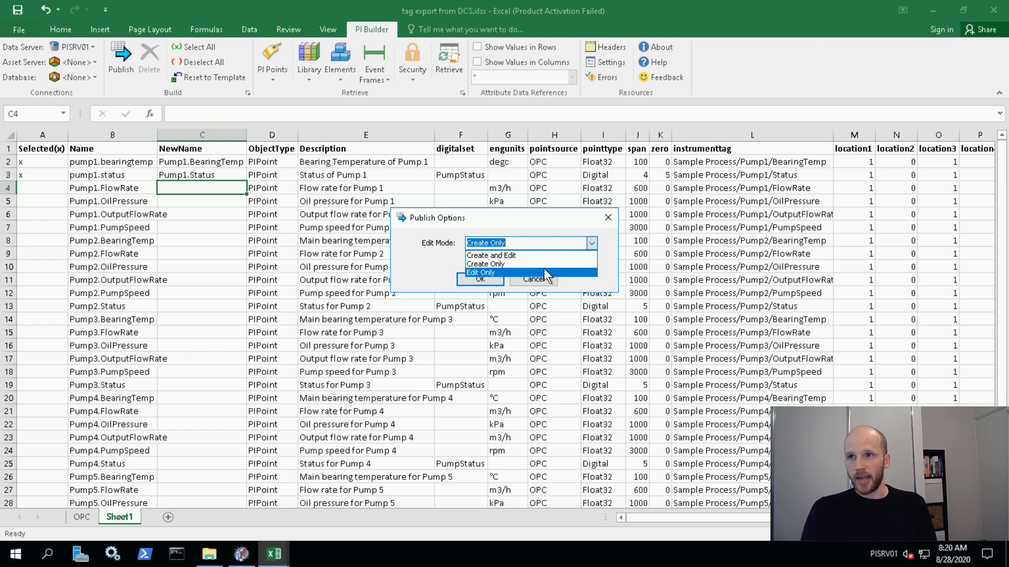
pyautogui.click(543, 271)
pyautogui.click(467, 278)
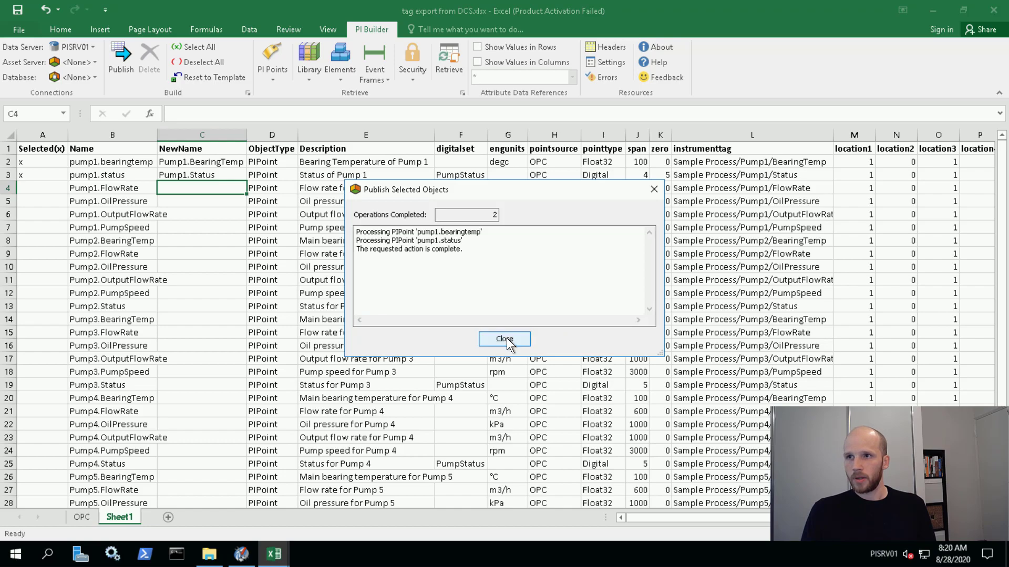
pyautogui.click(504, 339)
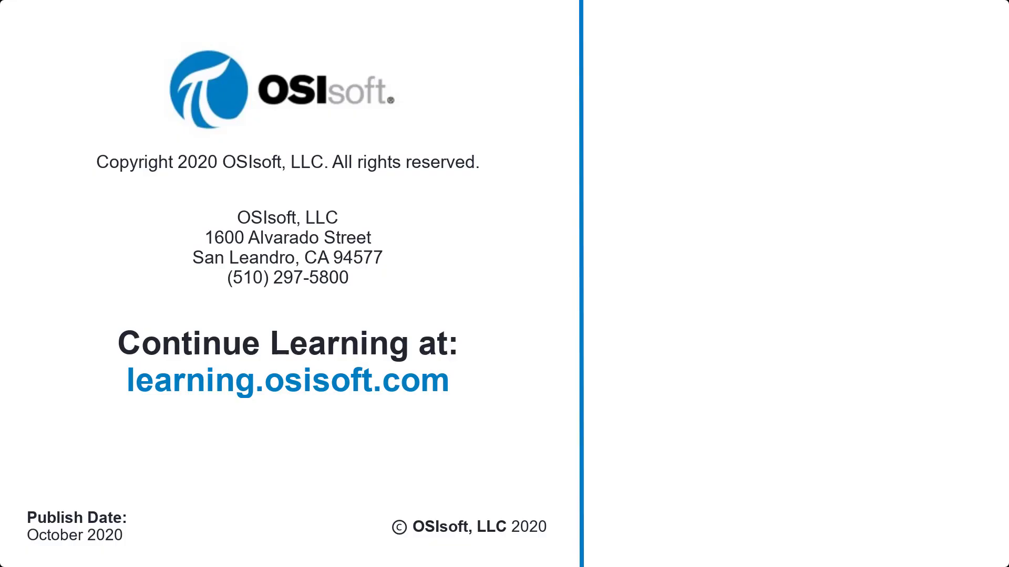